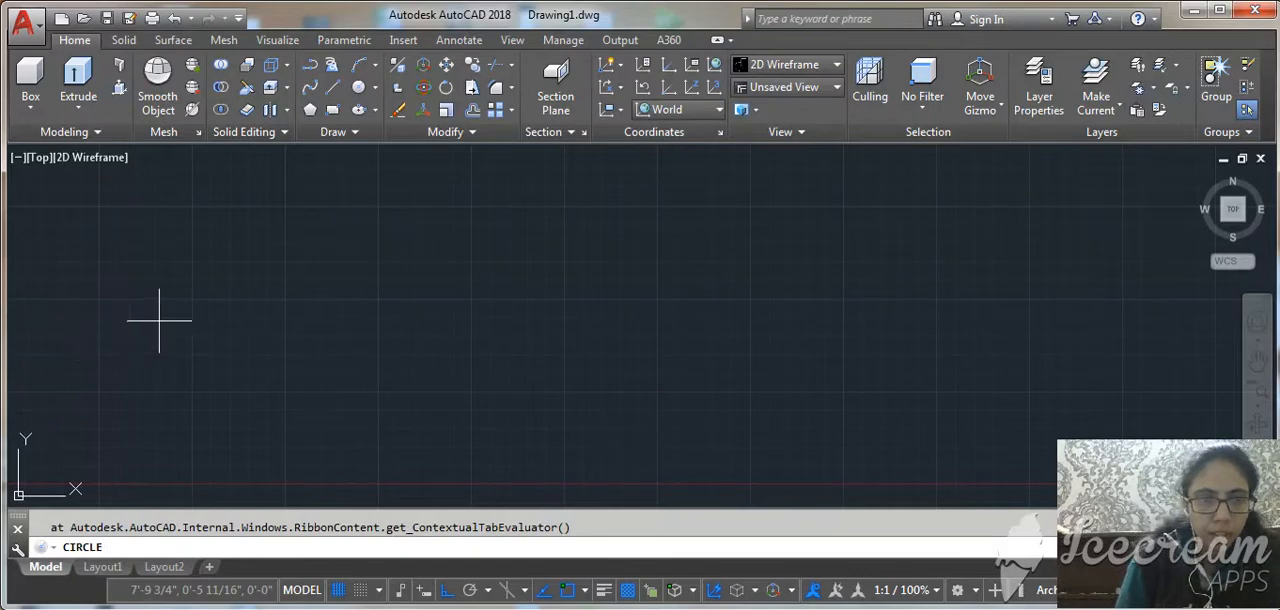
Draw a circle with a diameter of 2'-0" in the upper part of the drawing.
{"action": "left_click", "coordinate": [229, 295]}
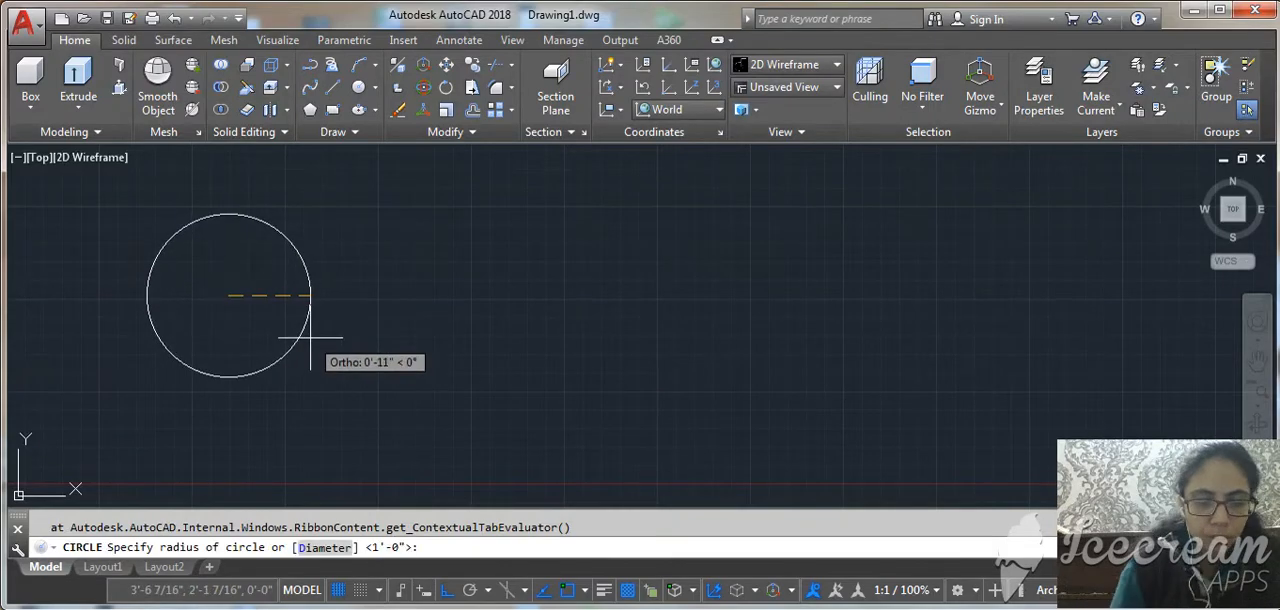
{"action": "type", "text": "D"}
{"action": "key", "text": "Return"}
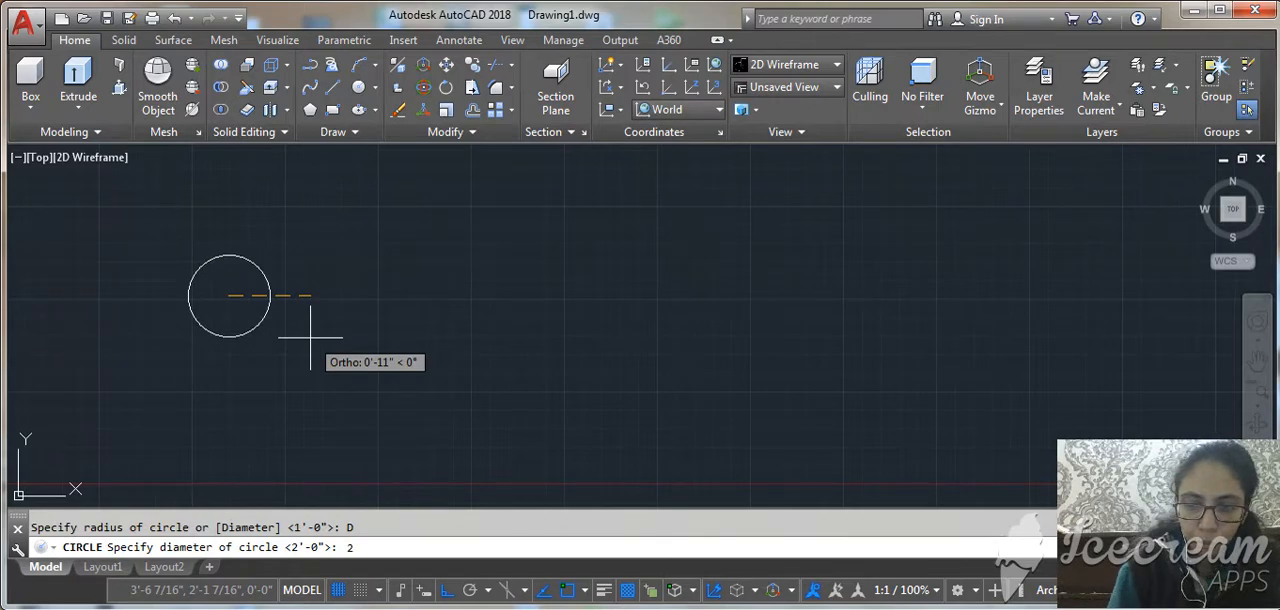
{"action": "key", "text": "Return"}
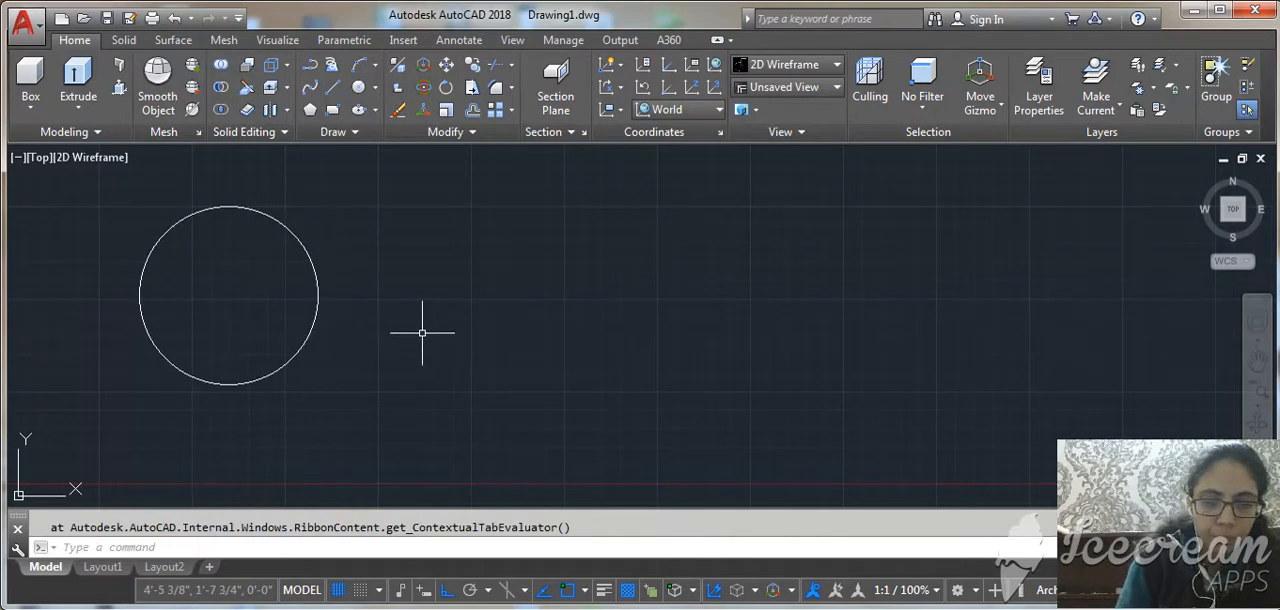
Draw a horizontal line across the circle from its left quadrant to its right quadrant.
{"action": "type", "text": "l"}
{"action": "key", "text": "Return"}
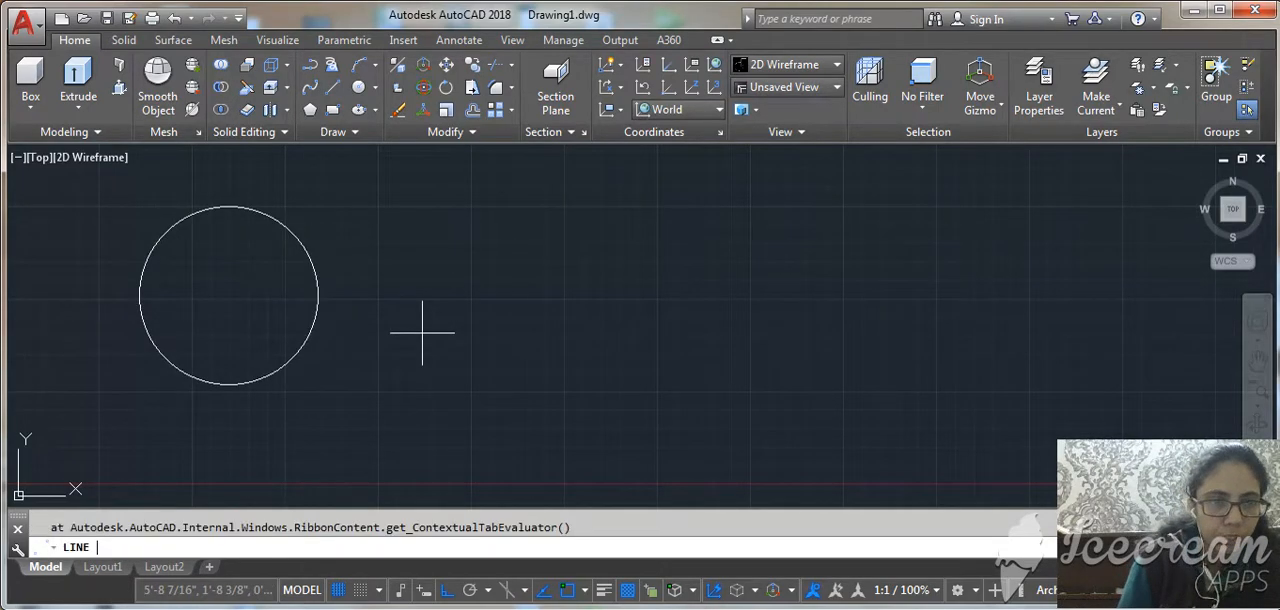
{"action": "left_click", "coordinate": [140, 295]}
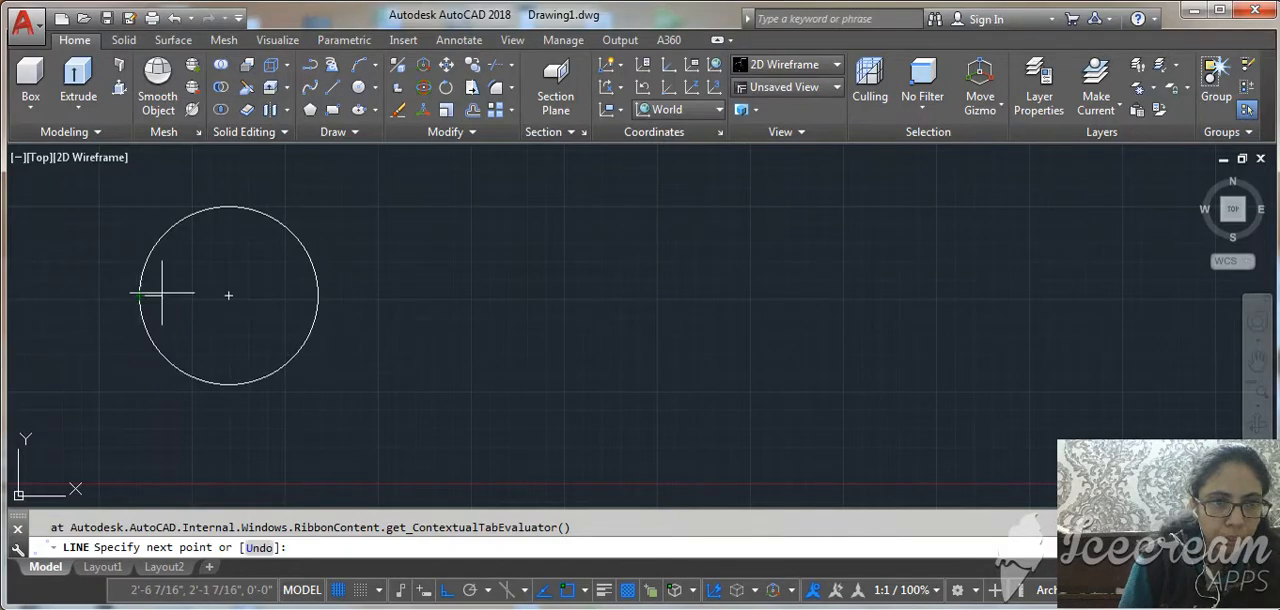
{"action": "left_click", "coordinate": [317, 295]}
{"action": "key", "text": "Return"}
Trim away the lower half of the circle and delete the horizontal diameter line, leaving a semicircular arc.
{"action": "type", "text": "tr"}
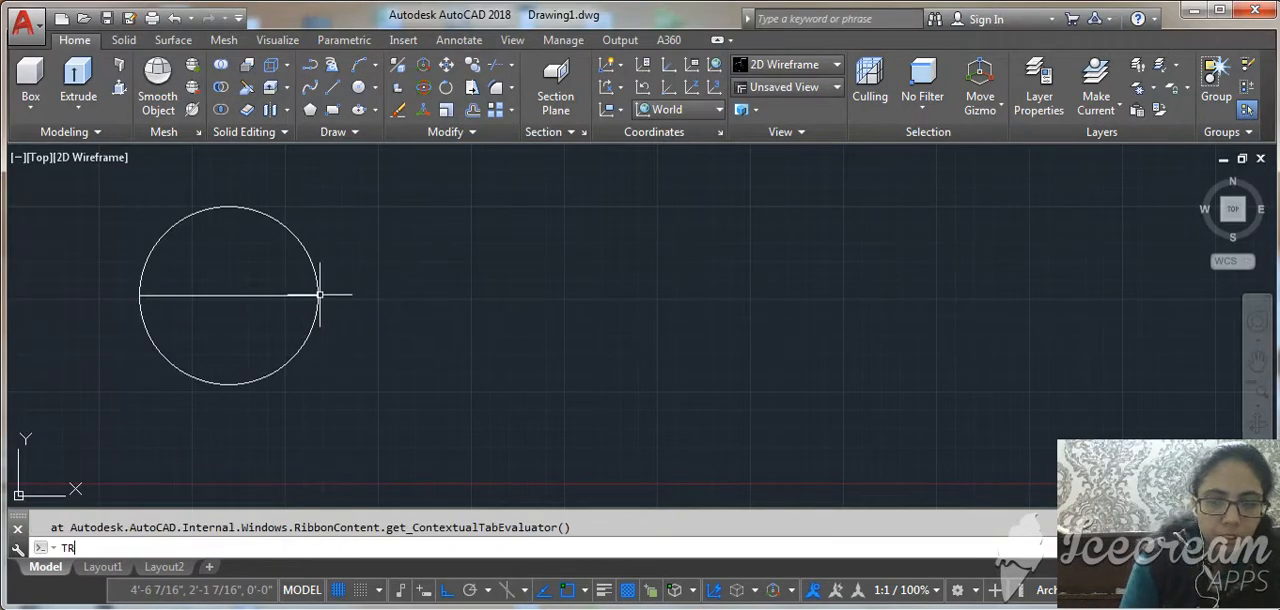
{"action": "key", "text": "Return"}
{"action": "key", "text": "Return"}
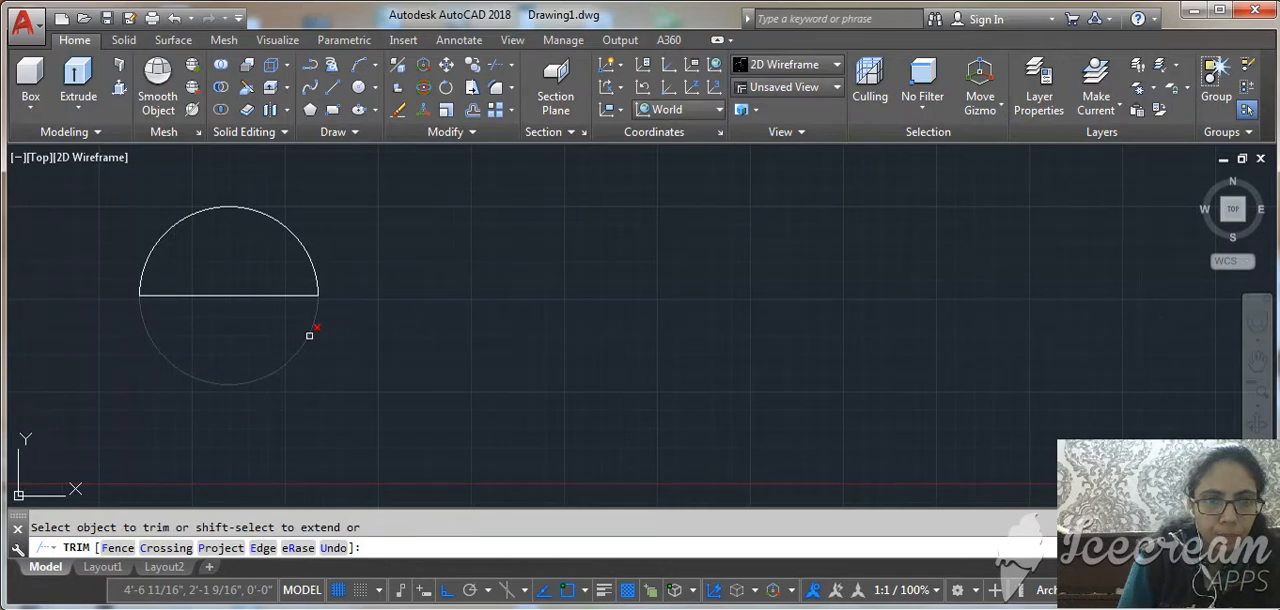
{"action": "left_click", "coordinate": [309, 335]}
{"action": "key", "text": "Return"}
{"action": "left_click_drag", "start_coordinate": [290, 334], "coordinate": [249, 278]}
{"action": "left_click", "coordinate": [247, 275]}
{"action": "key", "text": "Delete"}
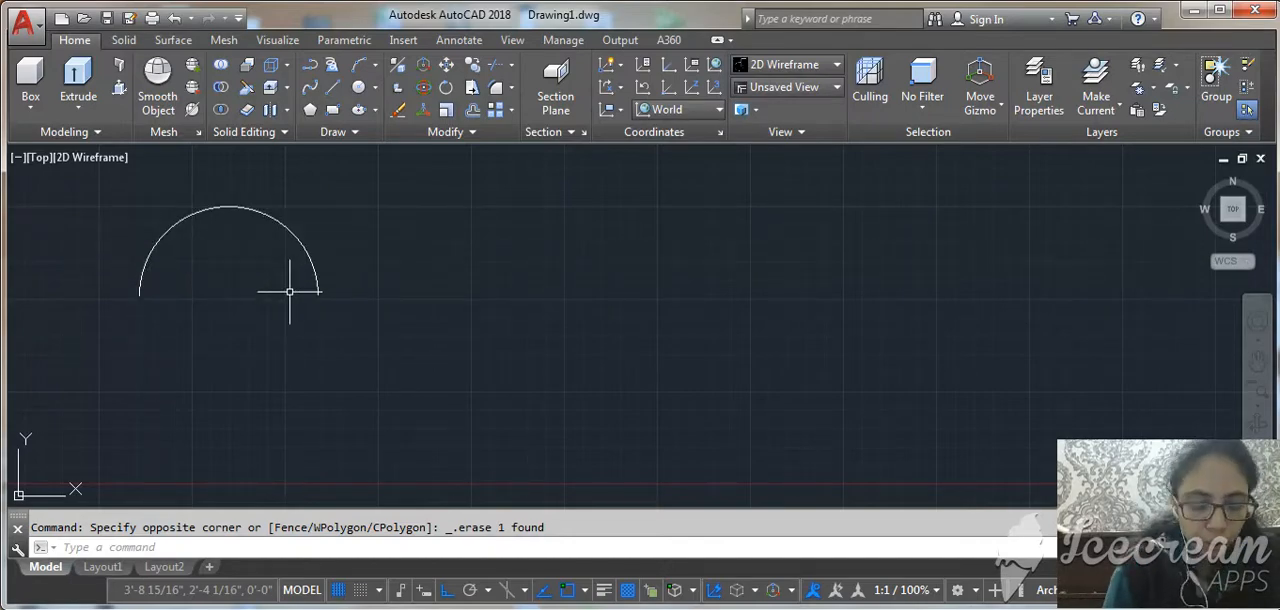
Create arc-aligned text (ARCTEXT) on the outside of the semicircular arc, containing the surname in capitals with text height 2.
{"action": "type", "text": "A"}
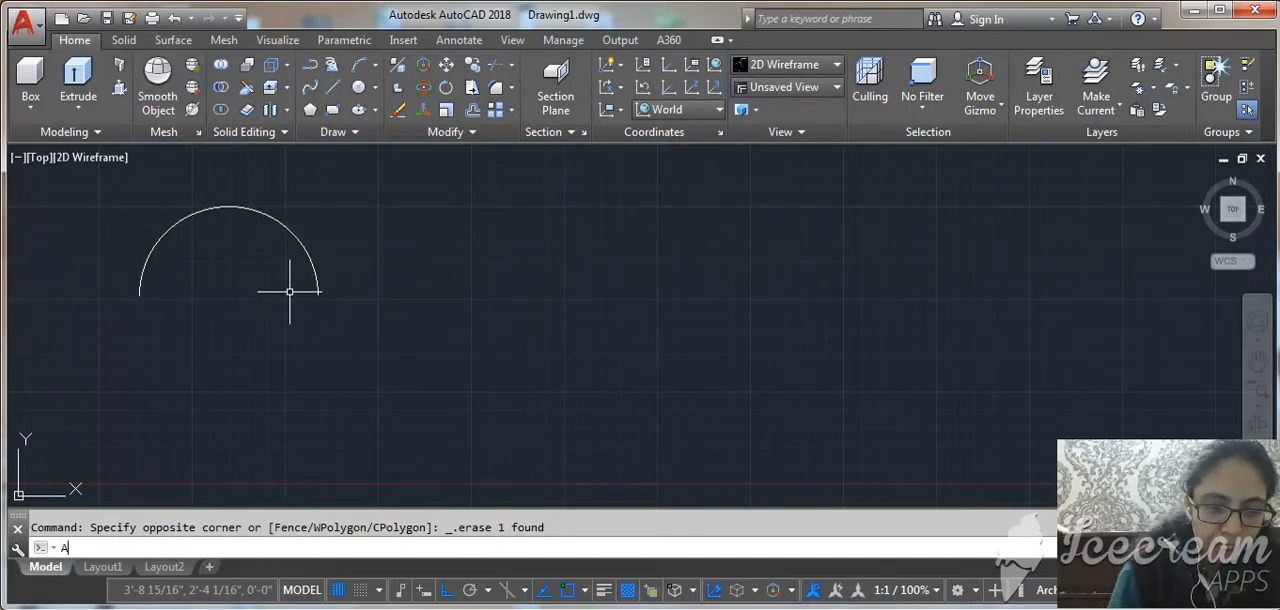
{"action": "type", "text": "R"}
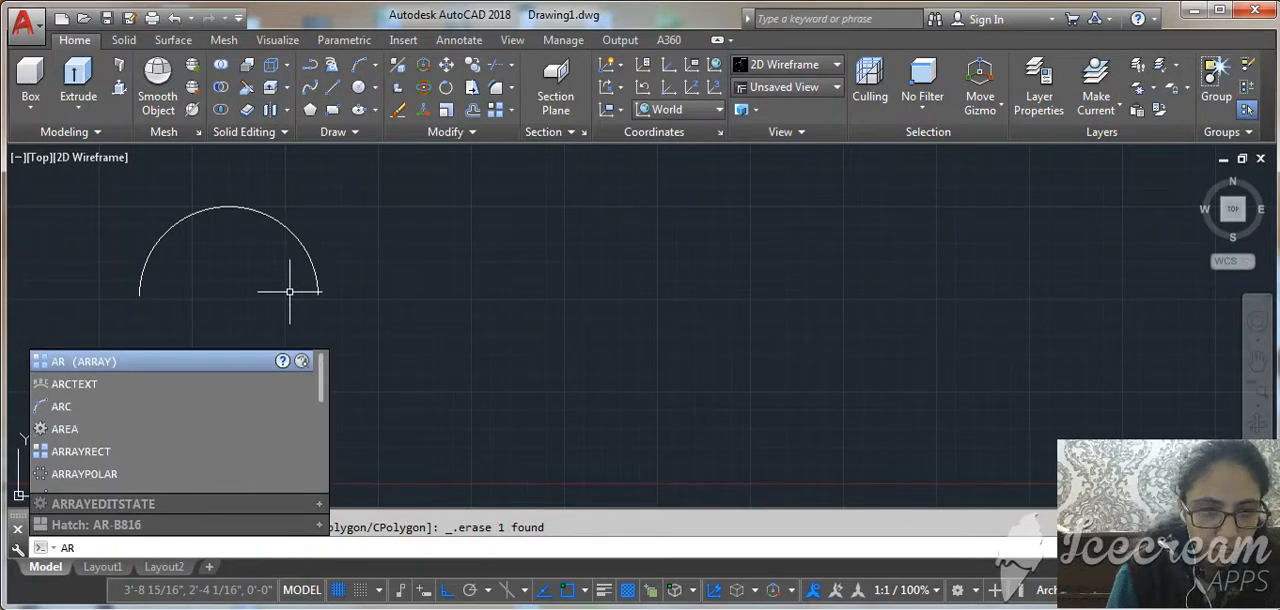
{"action": "type", "text": "CT"}
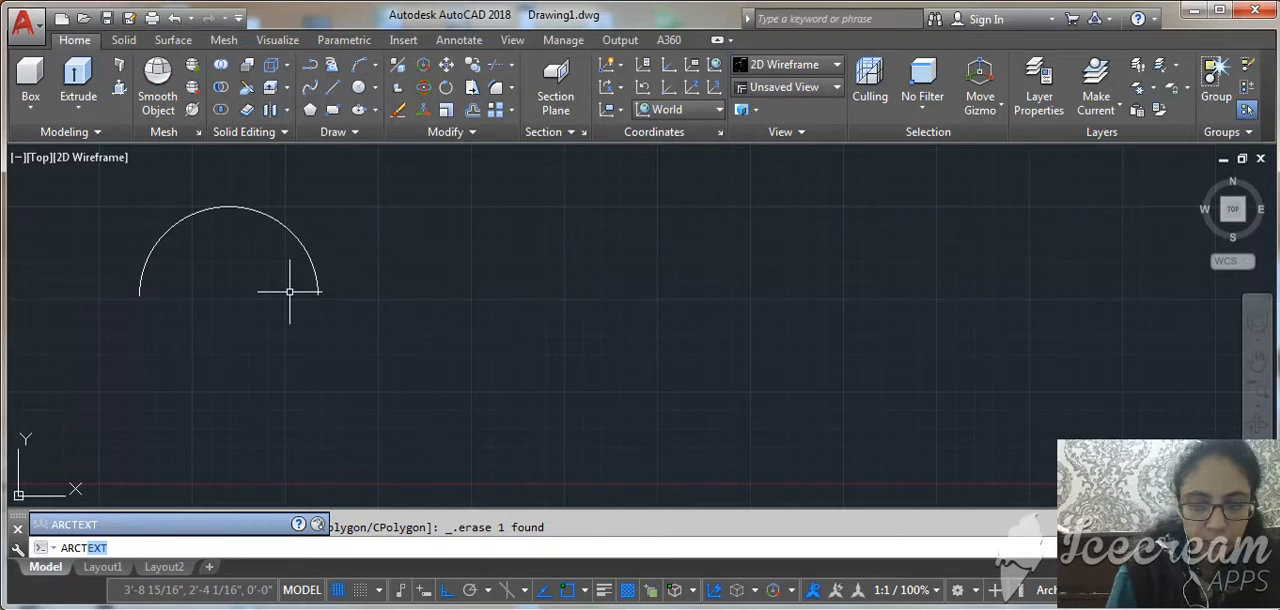
{"action": "key", "text": "Return"}
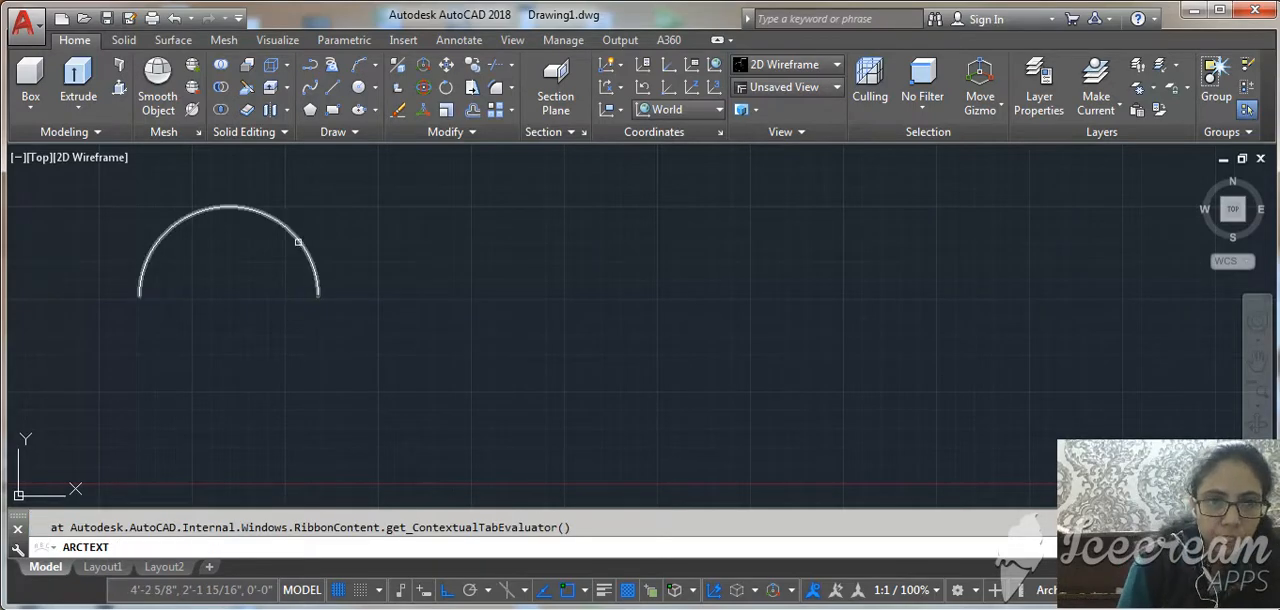
{"action": "left_click", "coordinate": [297, 241]}
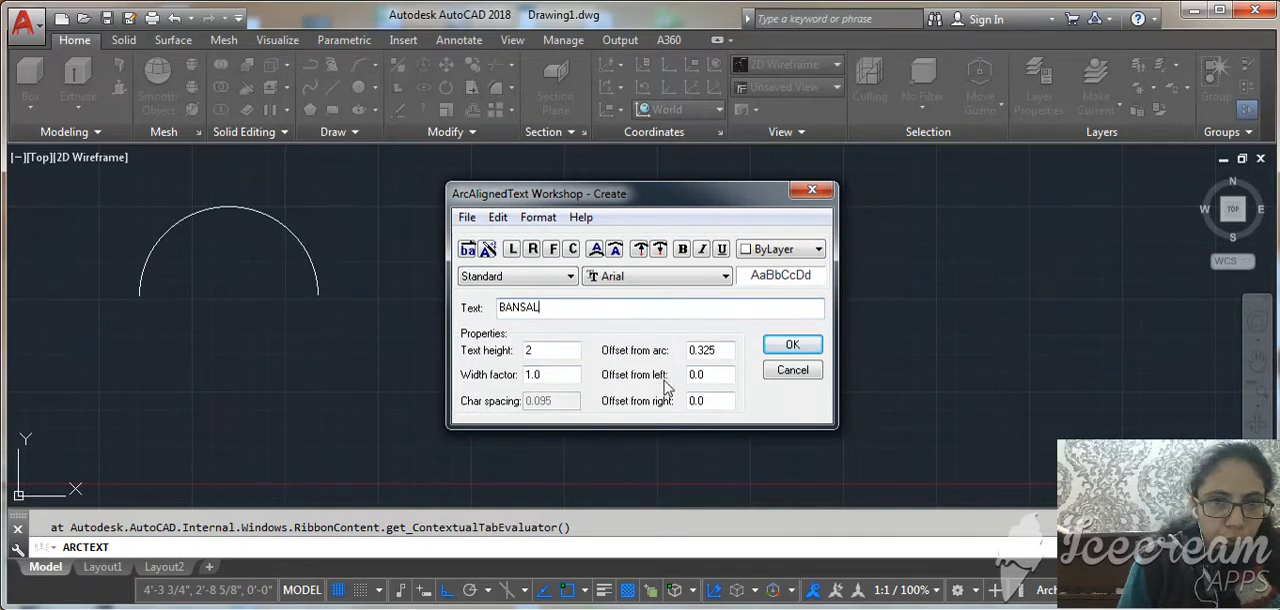
{"action": "left_click", "coordinate": [790, 345]}
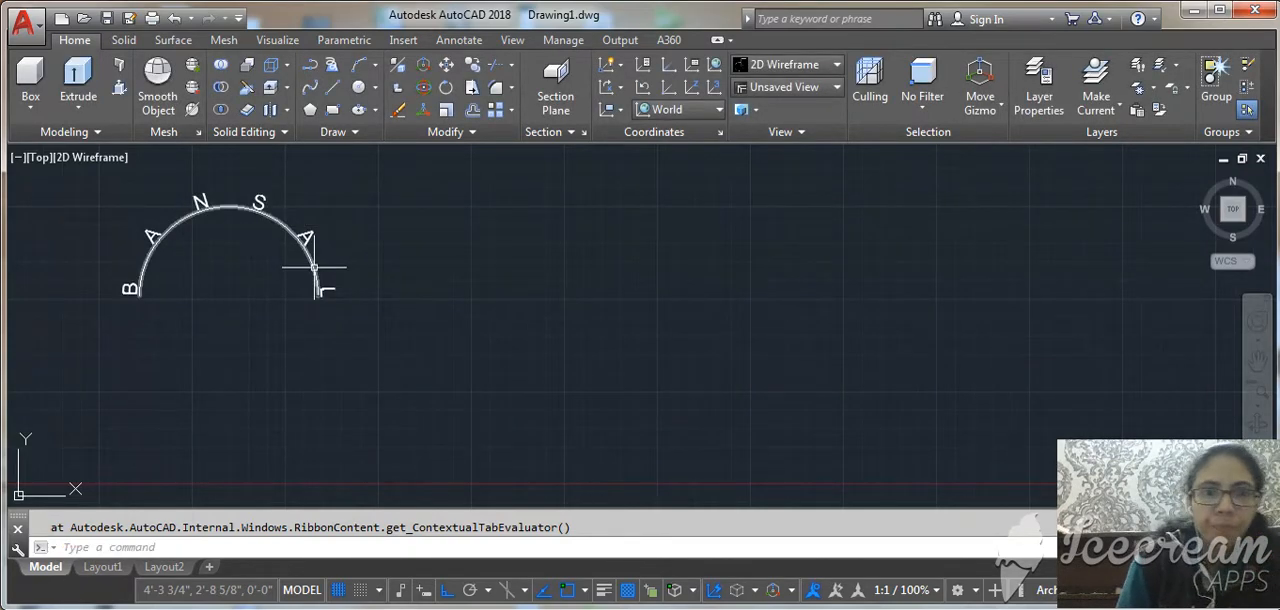
Copy the semicircular arc without its text horizontally to the right by about 3'-3".
{"action": "left_click", "coordinate": [315, 267]}
{"action": "type", "text": "cp"}
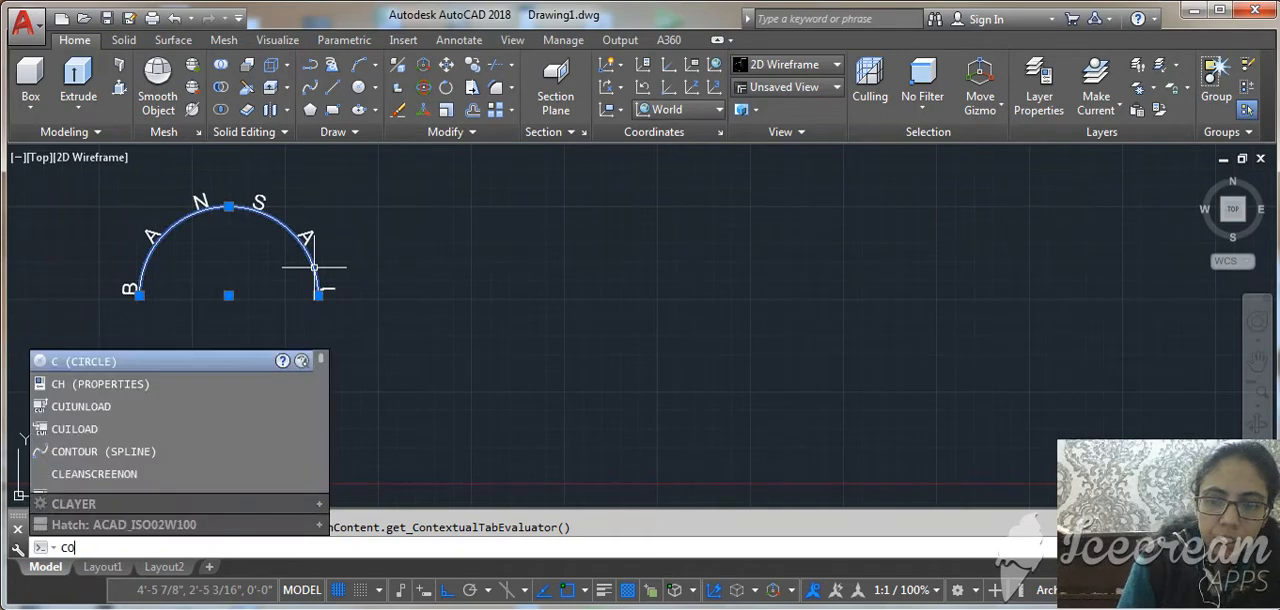
{"action": "key", "text": "Return"}
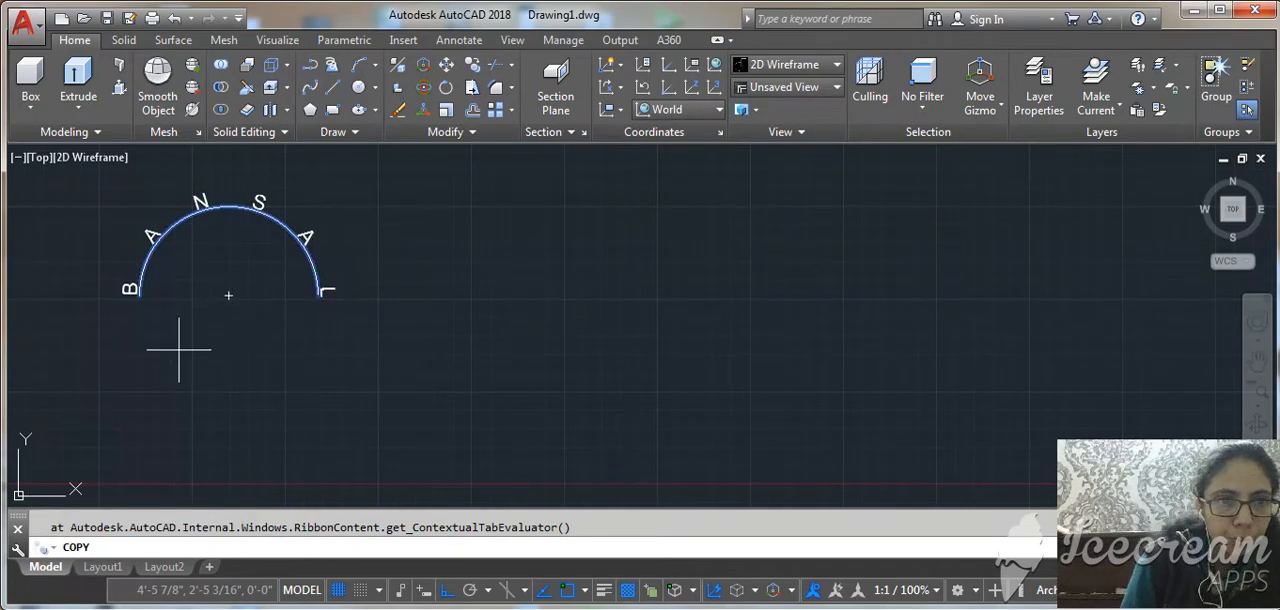
{"action": "left_click", "coordinate": [139, 294]}
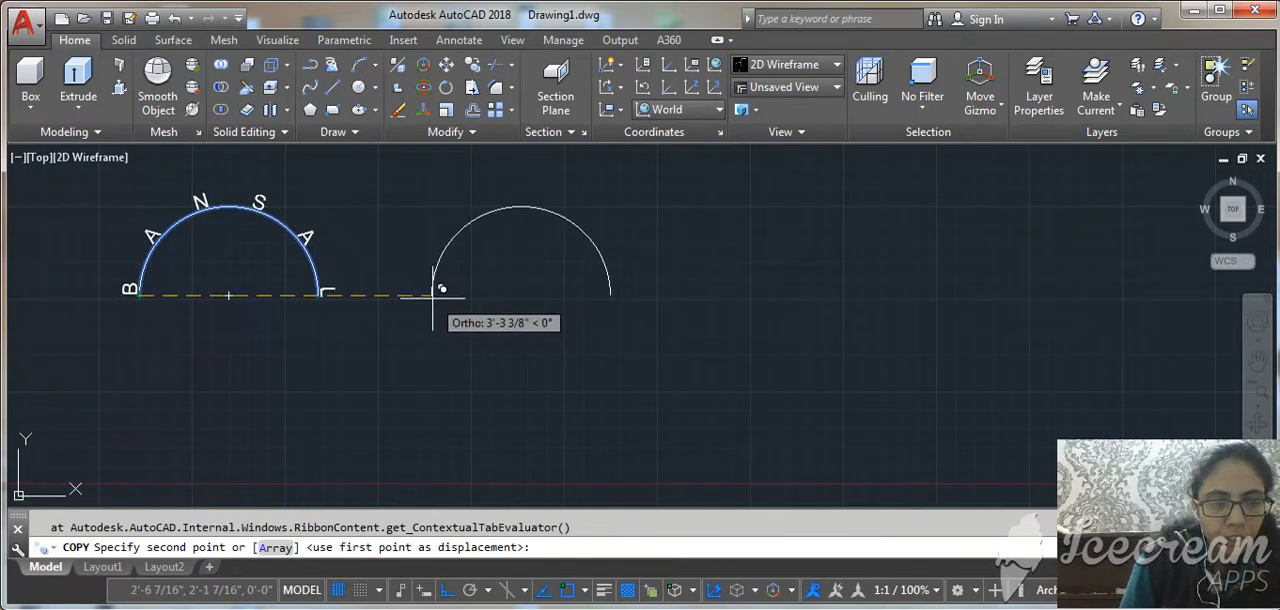
{"action": "left_click", "coordinate": [432, 296]}
{"action": "key", "text": "Return"}
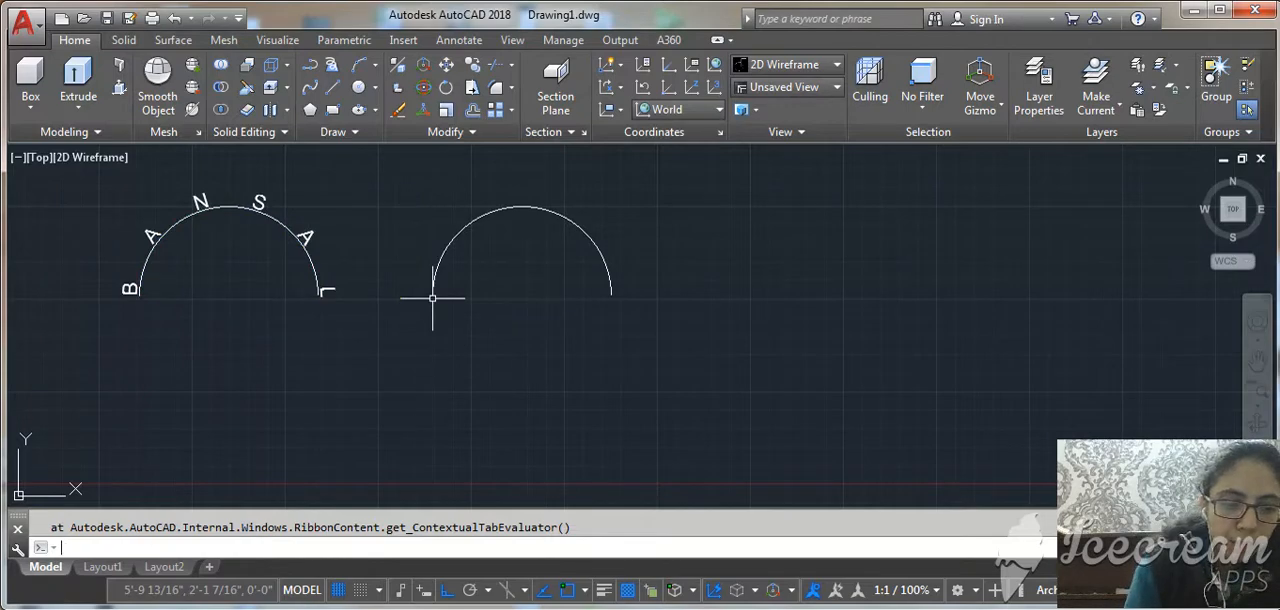
Add arc-aligned text with the same surname to the second arc, placed on its concave side.
{"action": "type", "text": "a"}
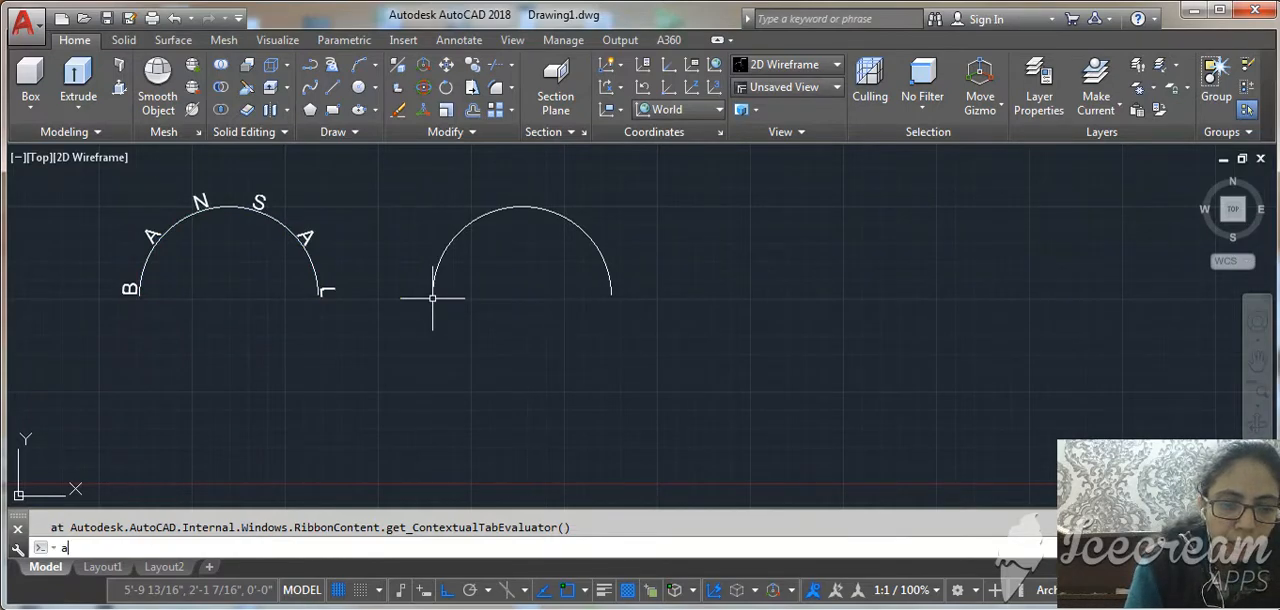
{"action": "type", "text": "rct"}
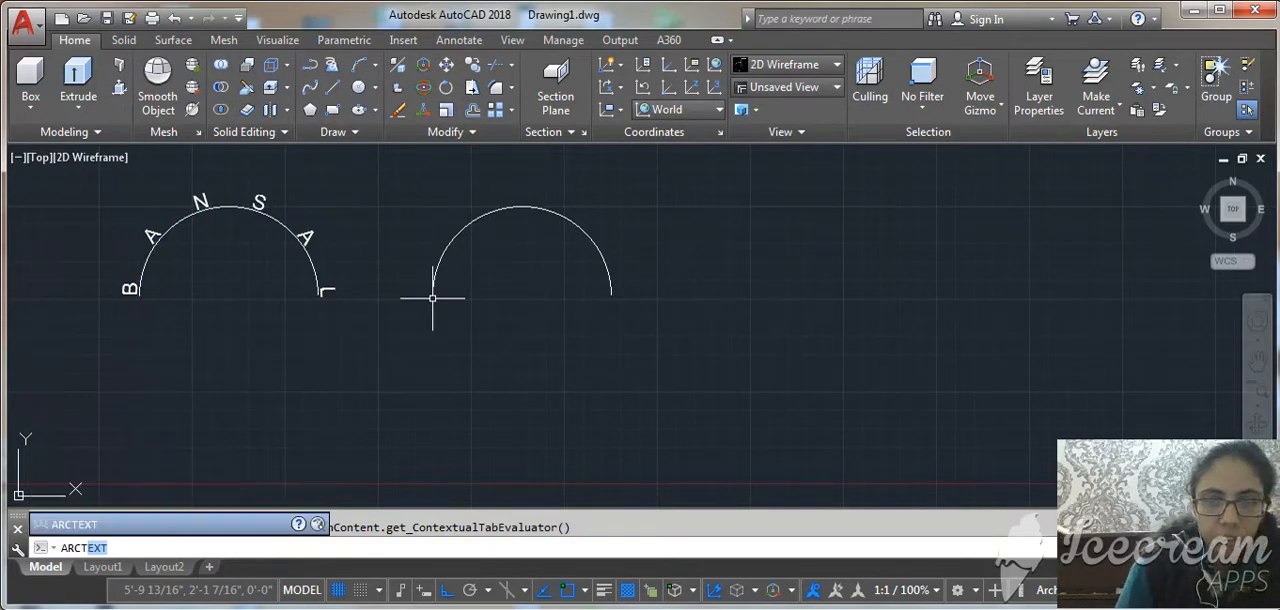
{"action": "key", "text": "Return"}
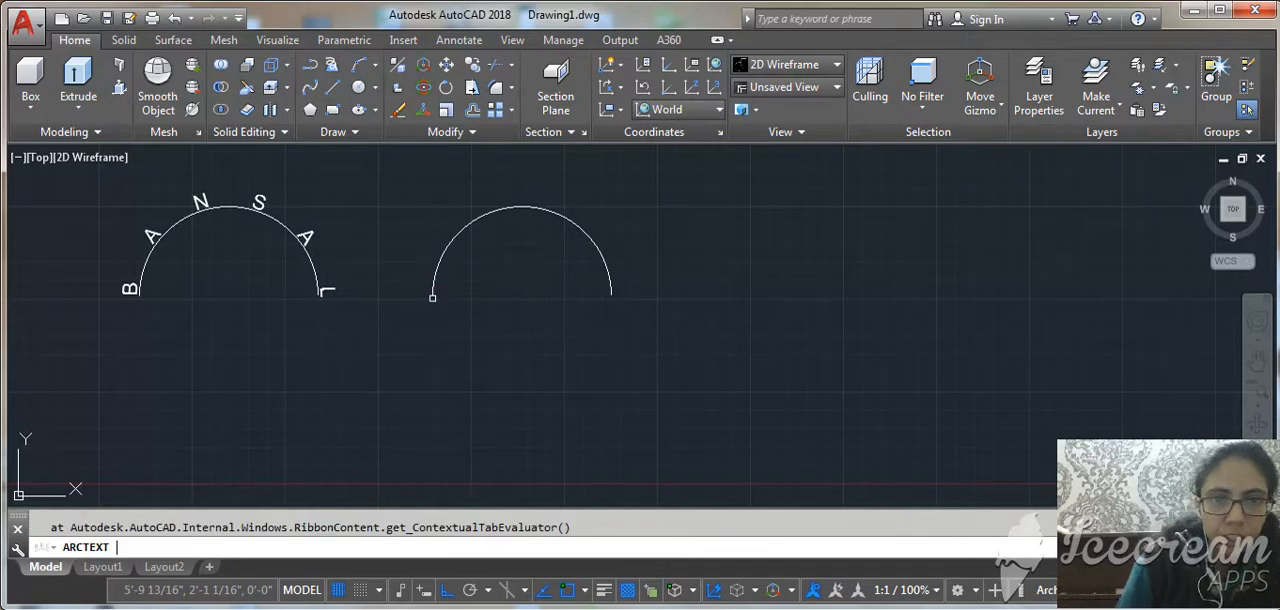
{"action": "left_click", "coordinate": [455, 233]}
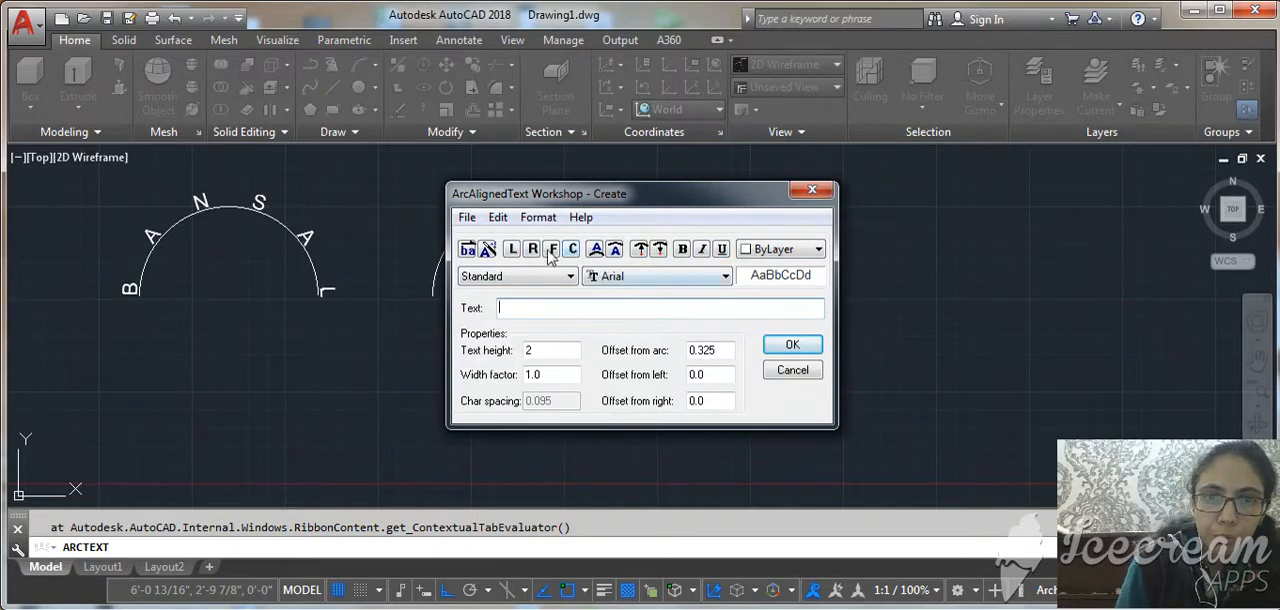
{"action": "left_click", "coordinate": [615, 252]}
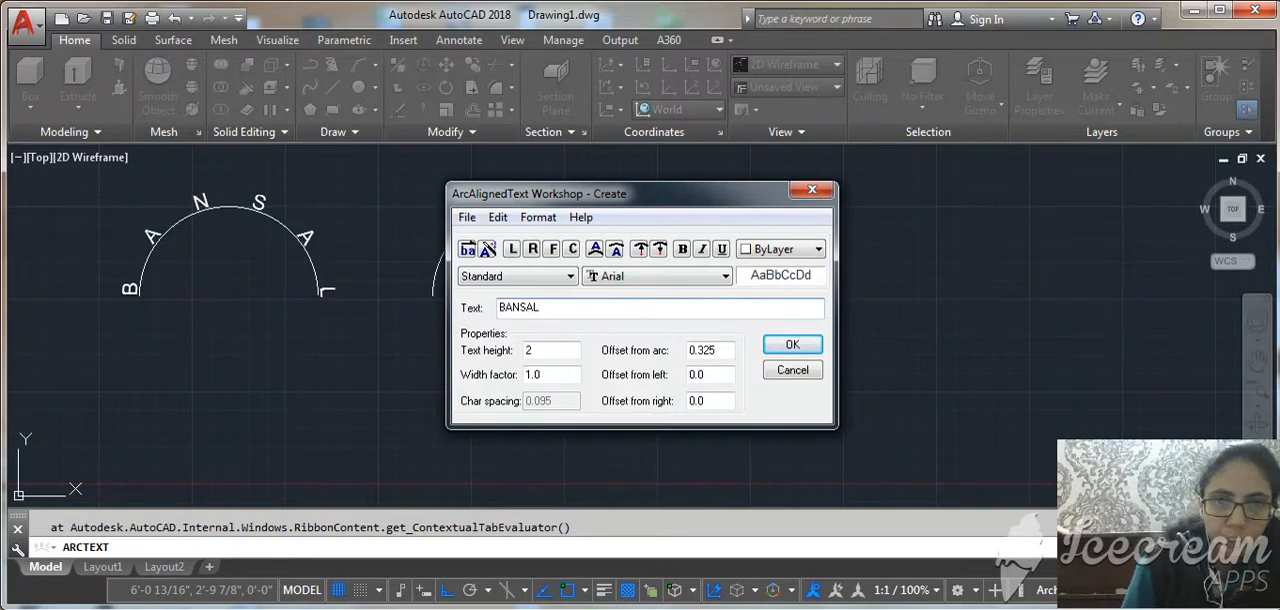
{"action": "left_click", "coordinate": [792, 344]}
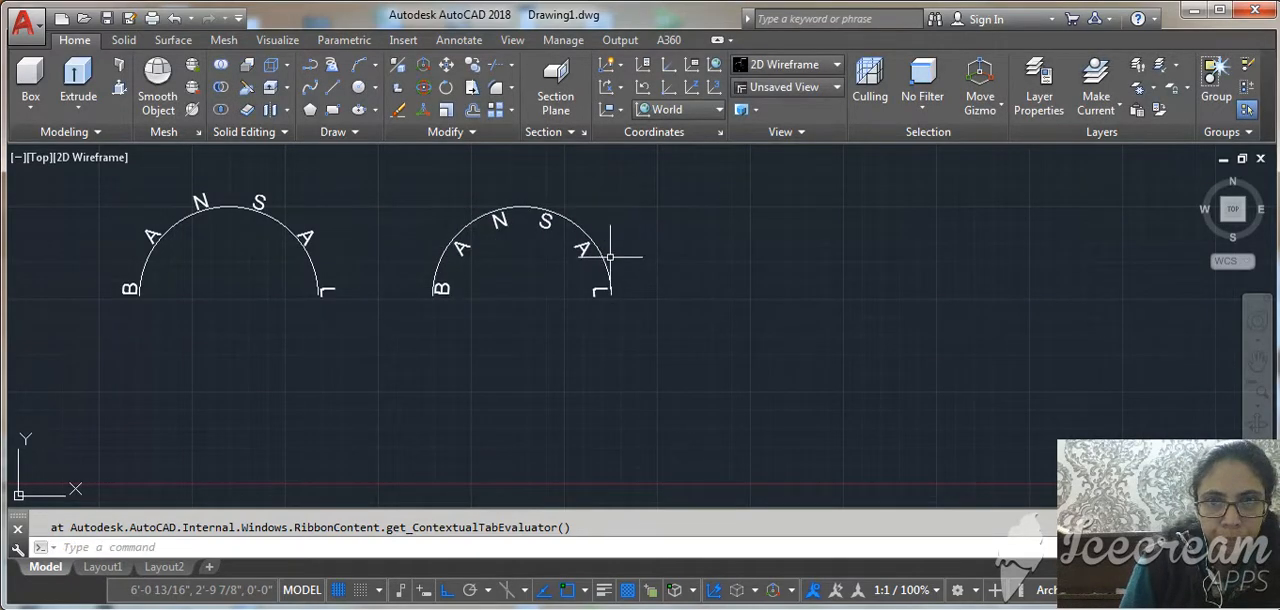
Copy the second arc without its text horizontally to the right to make a third arc.
{"action": "left_click", "coordinate": [606, 262]}
{"action": "type", "text": "co"}
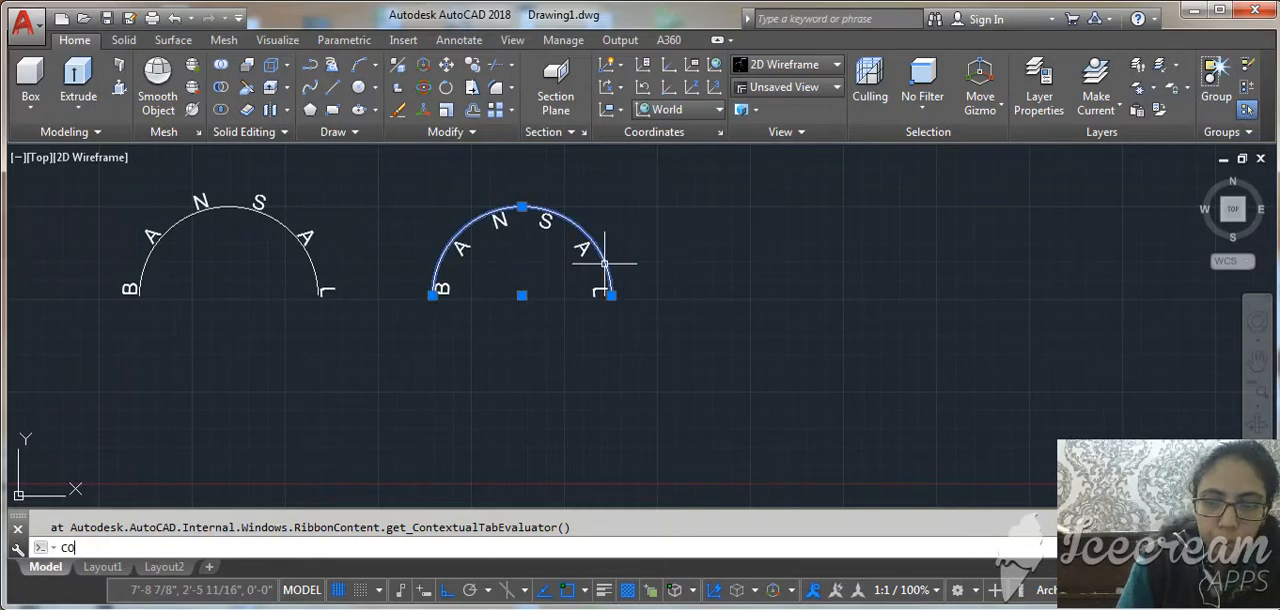
{"action": "key", "text": "Return"}
{"action": "left_click", "coordinate": [508, 362]}
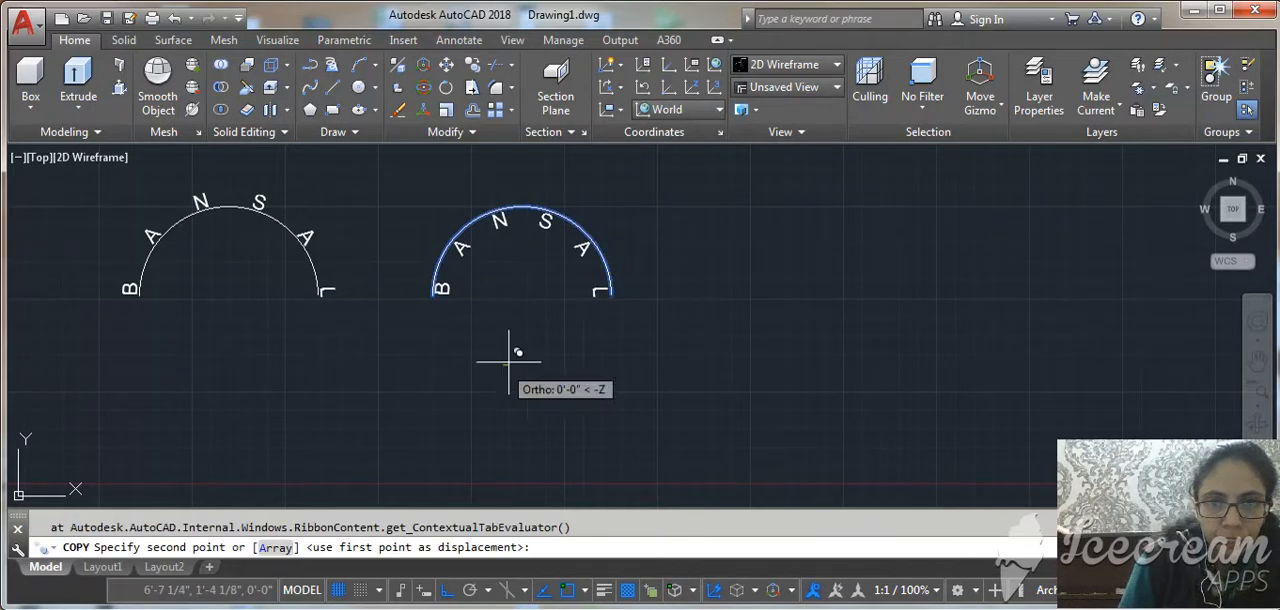
{"action": "left_click", "coordinate": [766, 362]}
{"action": "key", "text": "Return"}
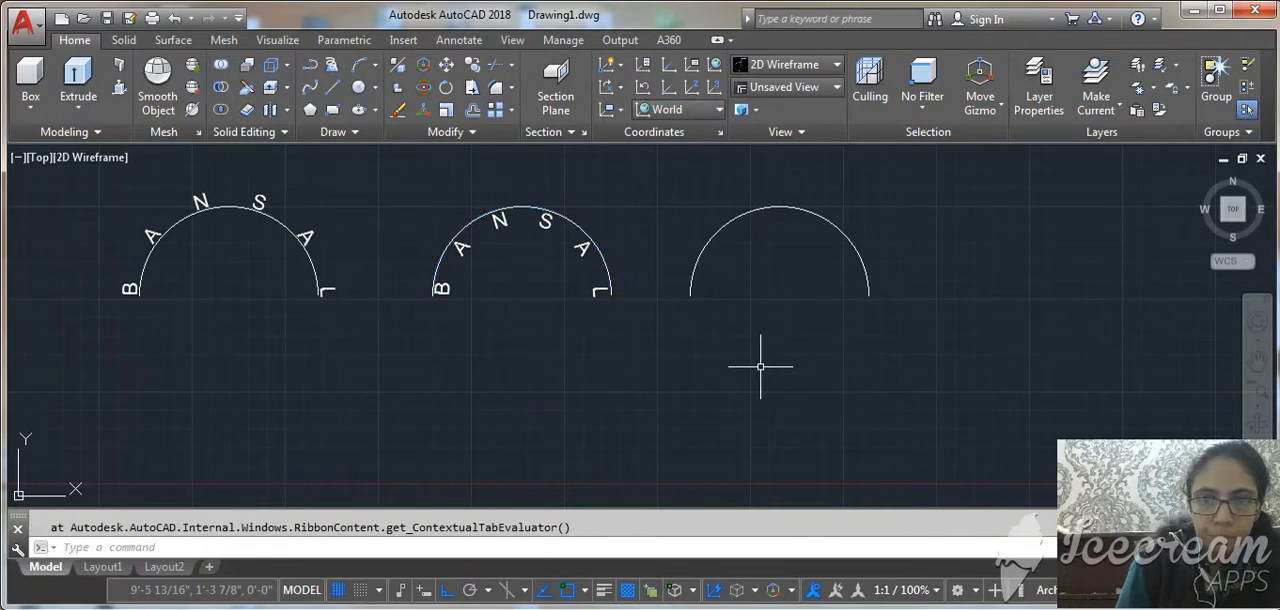
Add the surname as arc-aligned text inside the third arc with the text reading order reversed.
{"action": "type", "text": "ARC"}
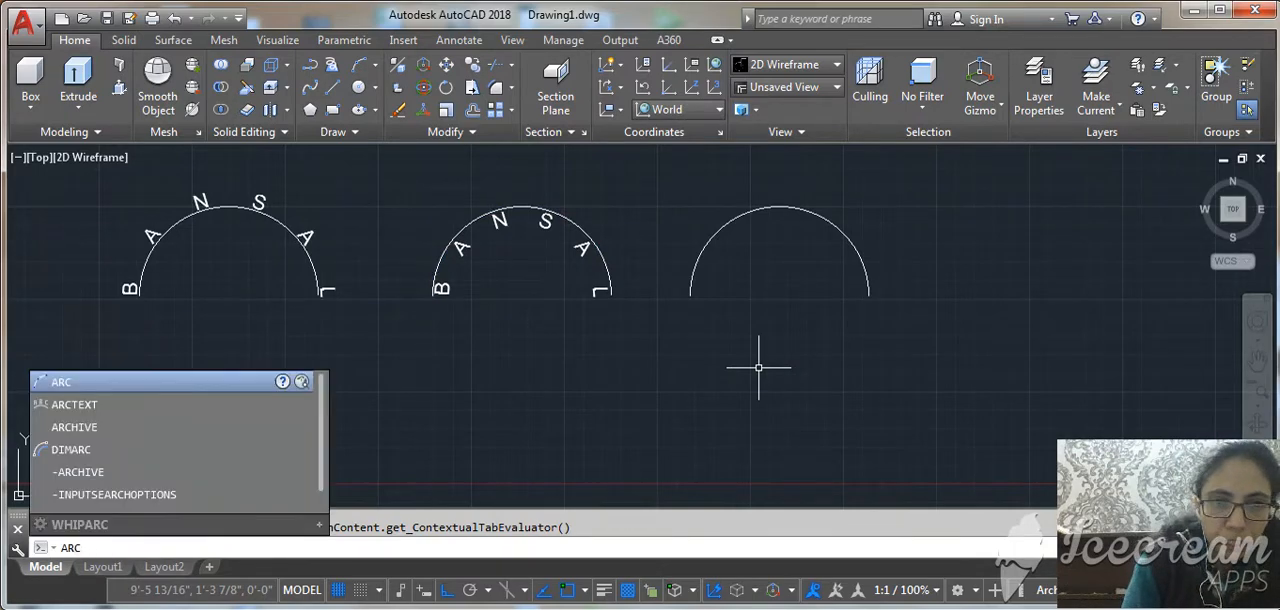
{"action": "type", "text": "TEXT"}
{"action": "key", "text": "Return"}
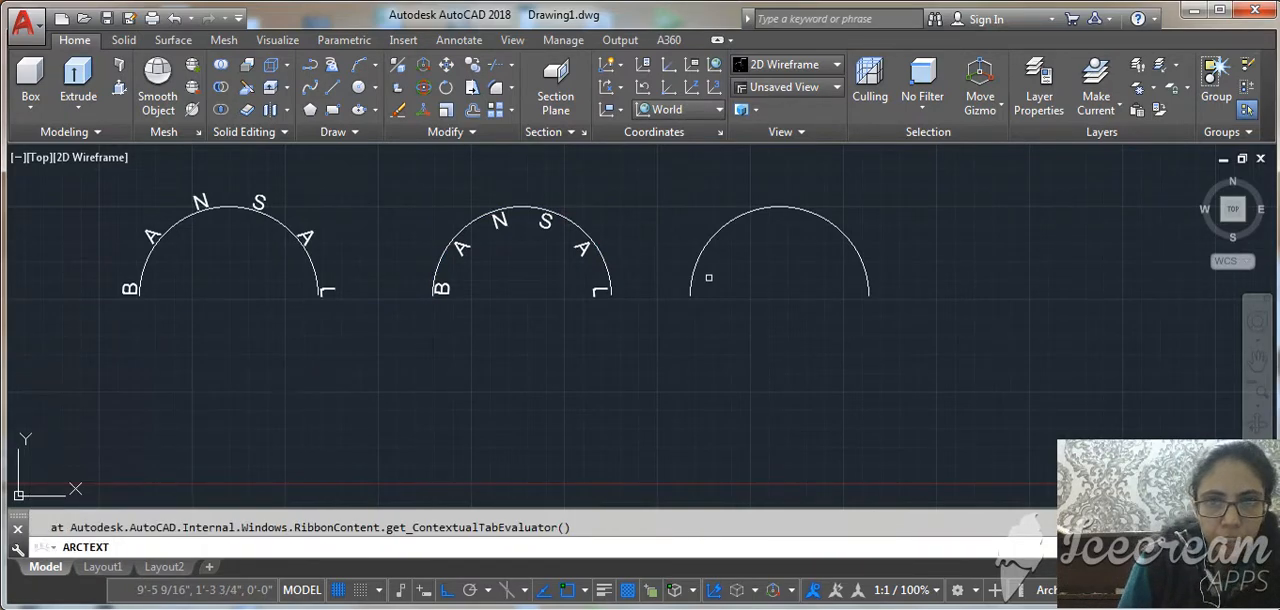
{"action": "left_click", "coordinate": [697, 262]}
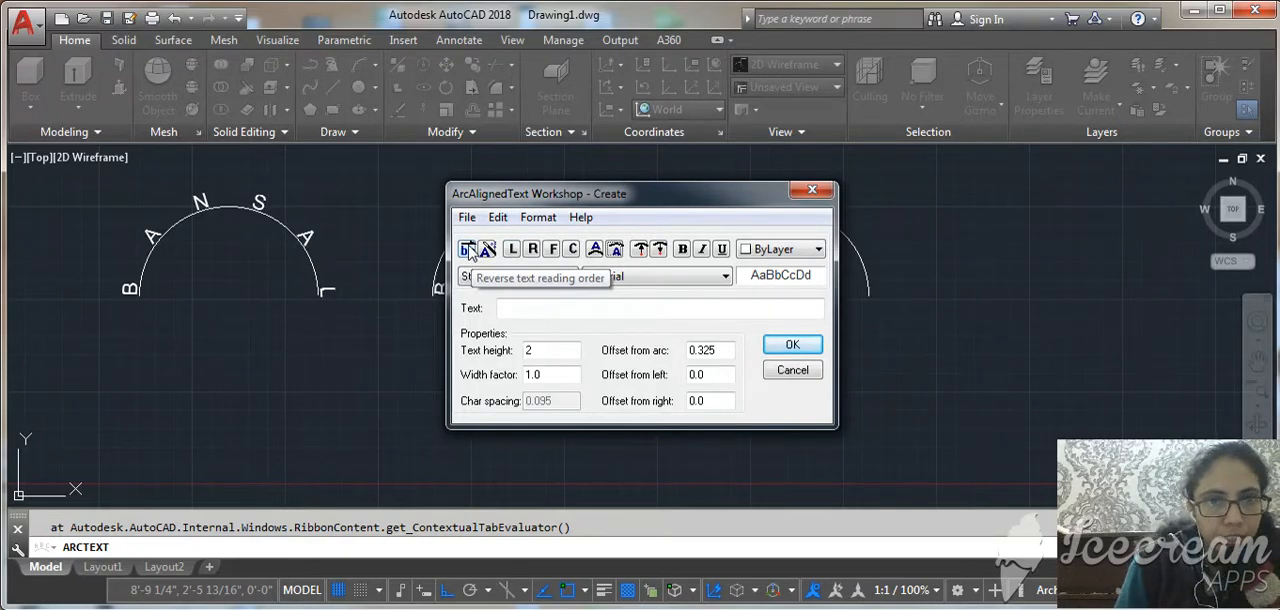
{"action": "left_click", "coordinate": [468, 250]}
{"action": "left_click", "coordinate": [538, 306]}
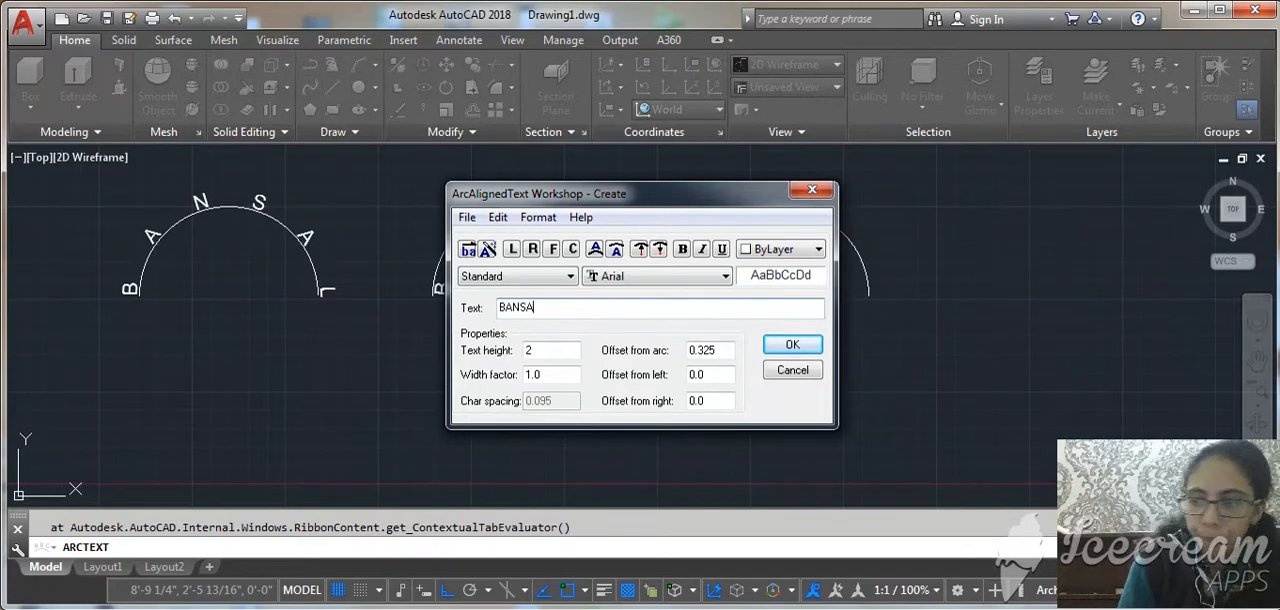
{"action": "left_click", "coordinate": [792, 344]}
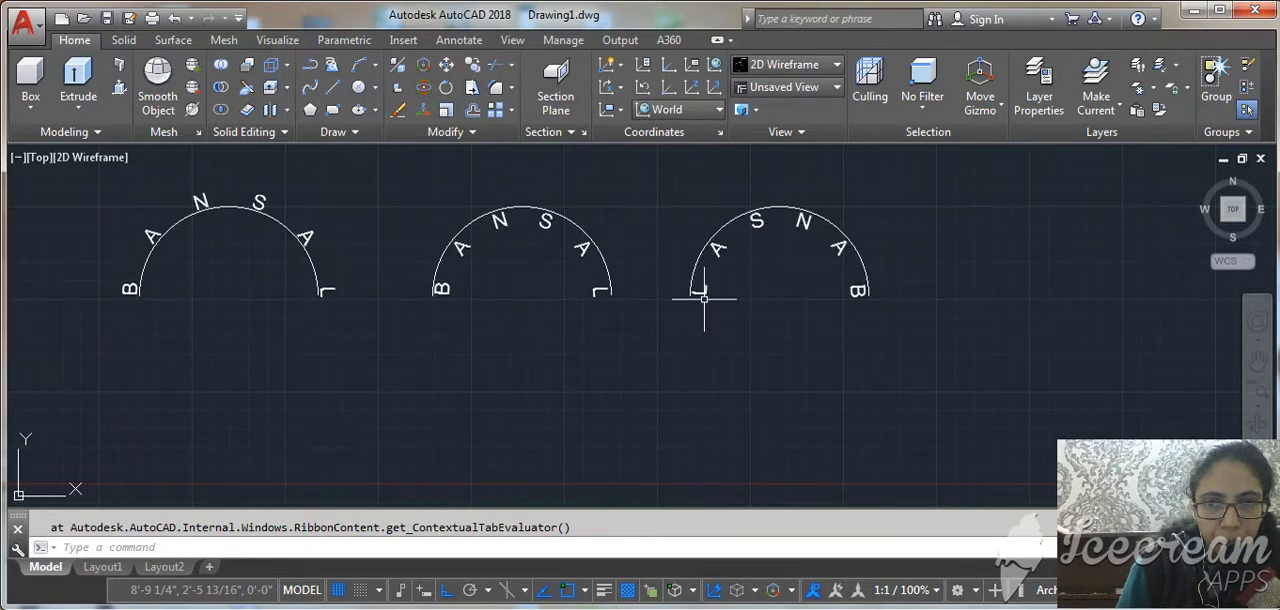
Copy the third arc without its text straight down below the original.
{"action": "left_click", "coordinate": [694, 260]}
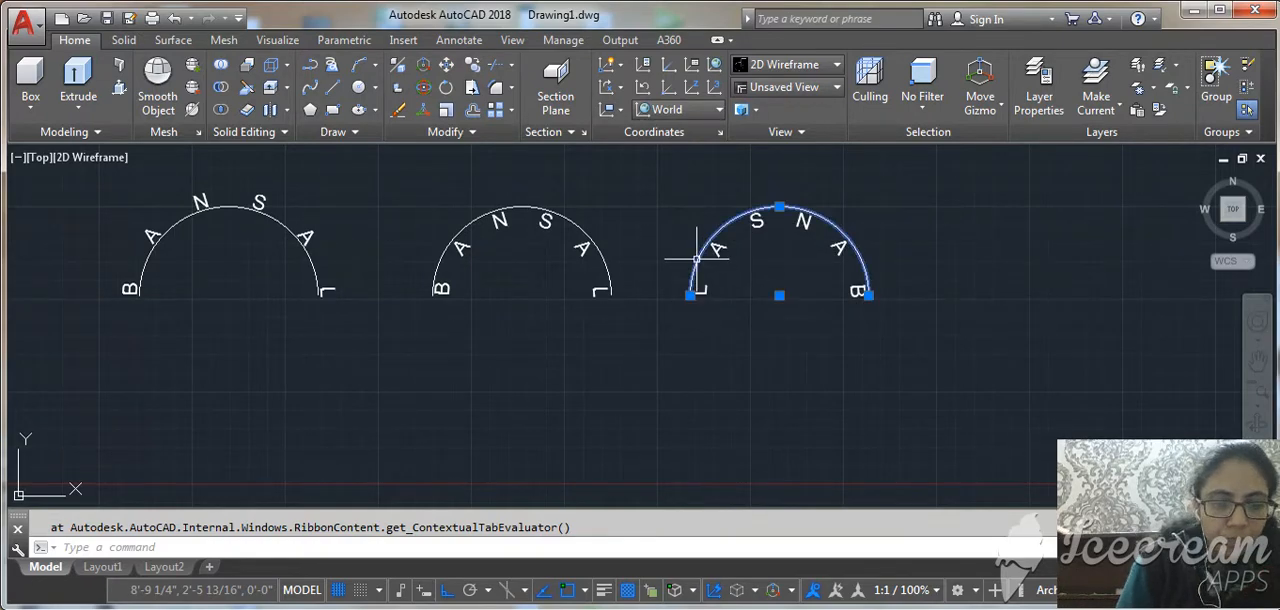
{"action": "type", "text": "co"}
{"action": "key", "text": "Return"}
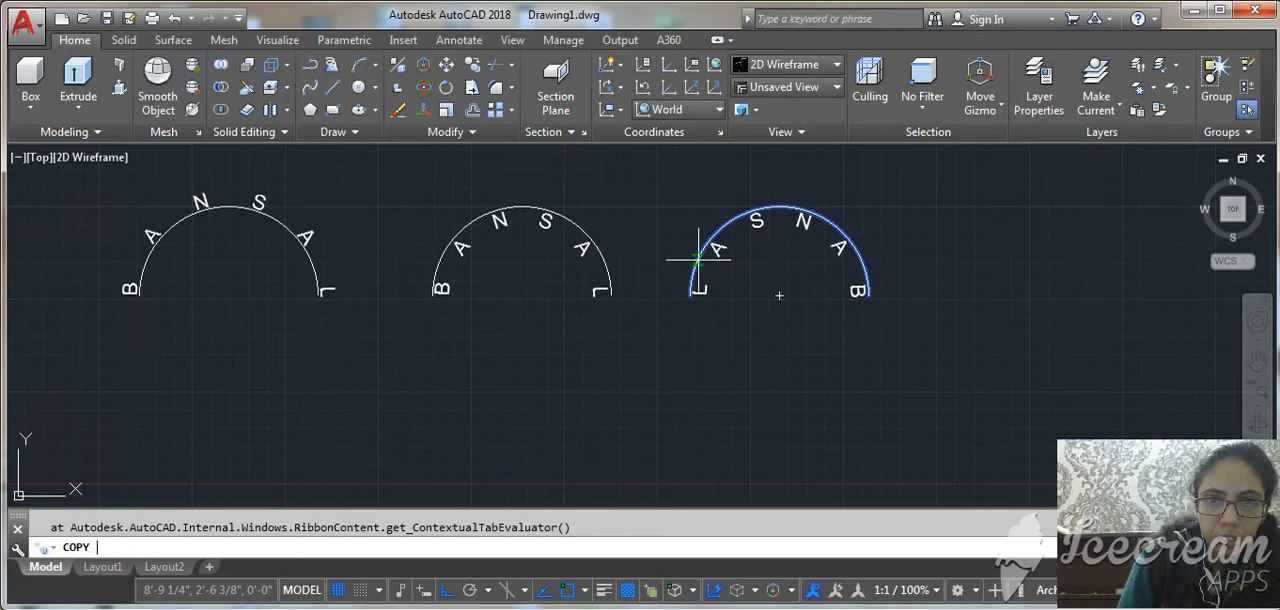
{"action": "left_click", "coordinate": [752, 320]}
{"action": "left_click", "coordinate": [765, 460]}
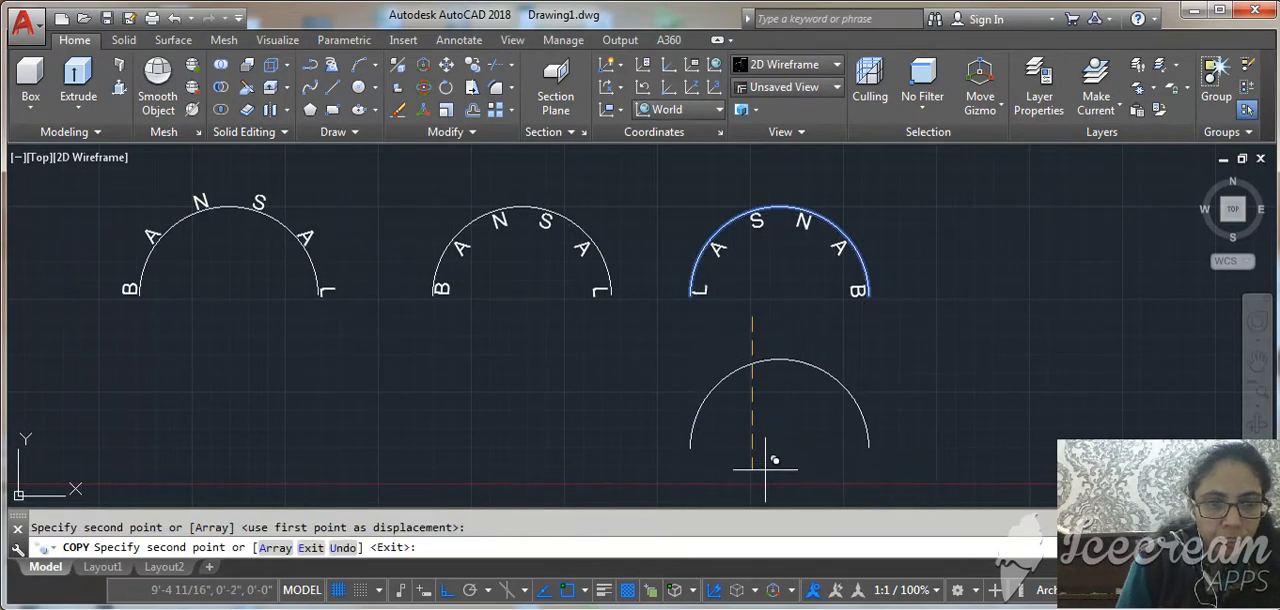
Add the surname as arc-aligned text inside the lower arc, in normal reading order and aligned to the left.
{"action": "key", "text": "Return"}
{"action": "type", "text": "ARCT"}
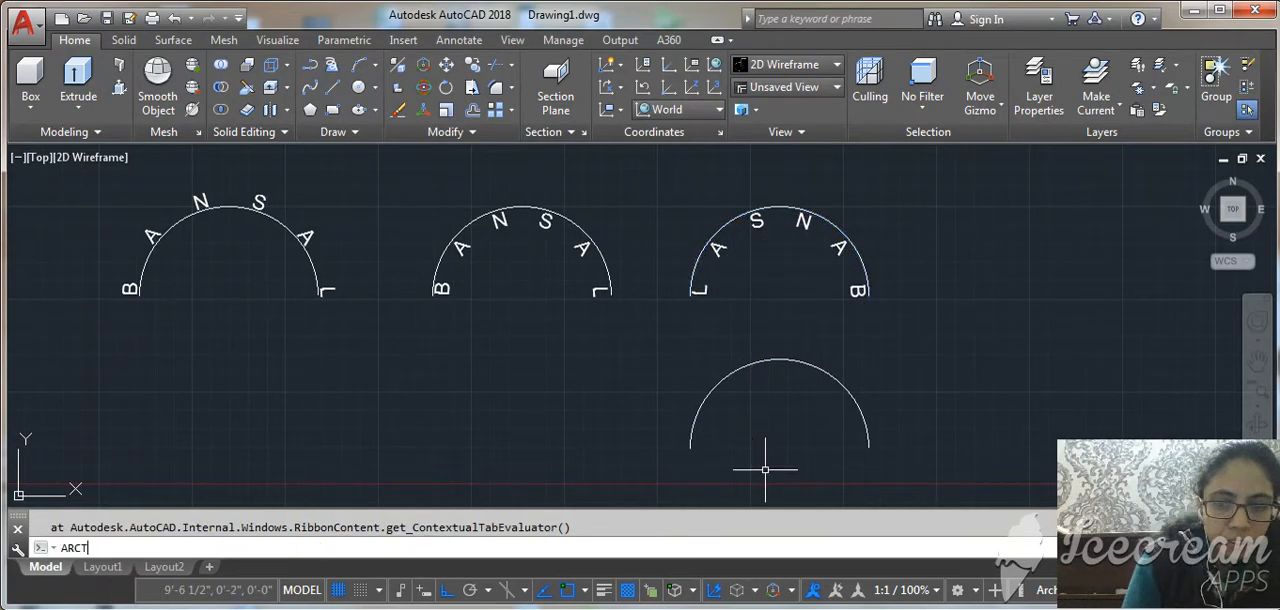
{"action": "type", "text": "EXT"}
{"action": "key", "text": "Return"}
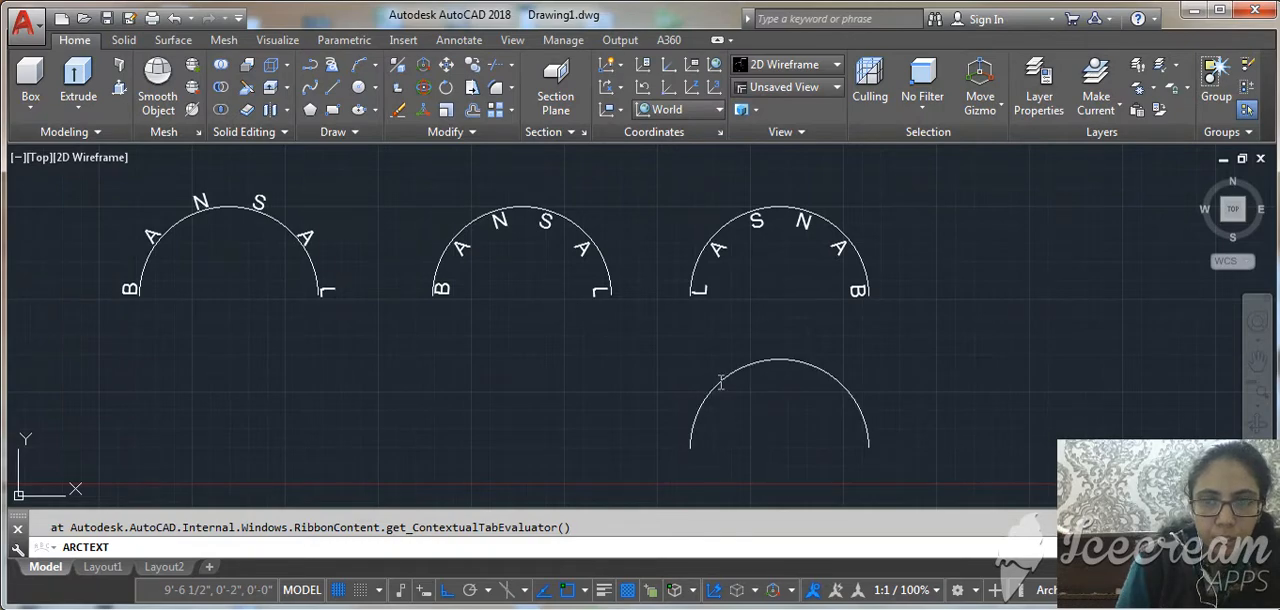
{"action": "left_click", "coordinate": [719, 377]}
{"action": "left_click", "coordinate": [468, 250]}
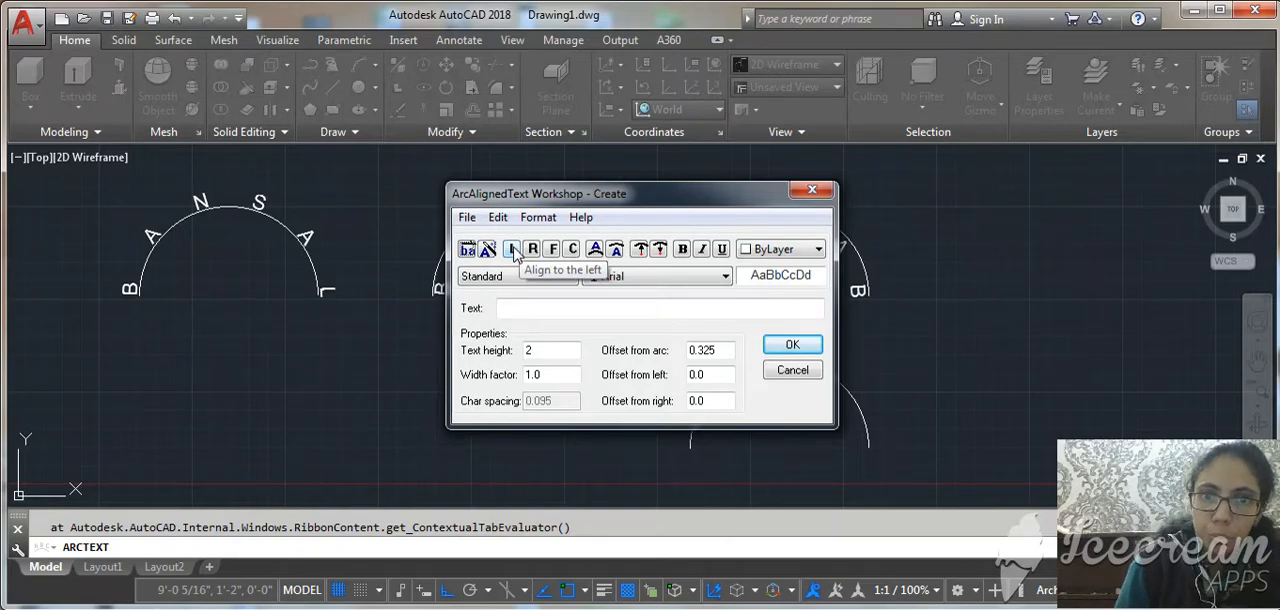
{"action": "left_click", "coordinate": [512, 250]}
{"action": "left_click", "coordinate": [587, 306]}
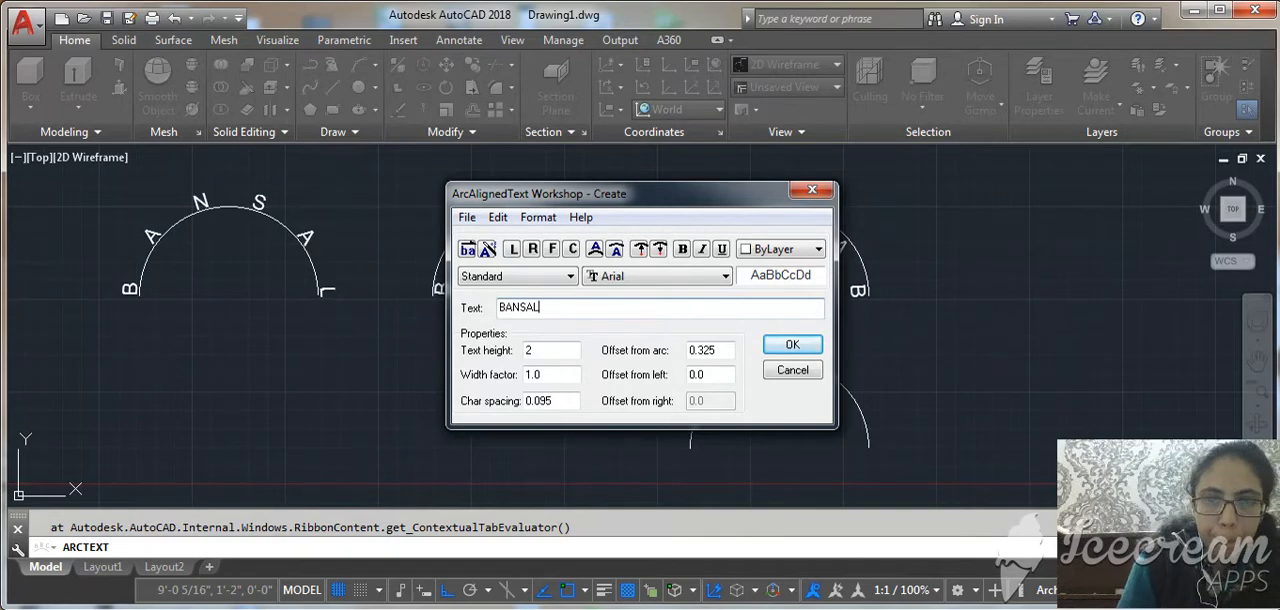
{"action": "key", "text": "Return"}
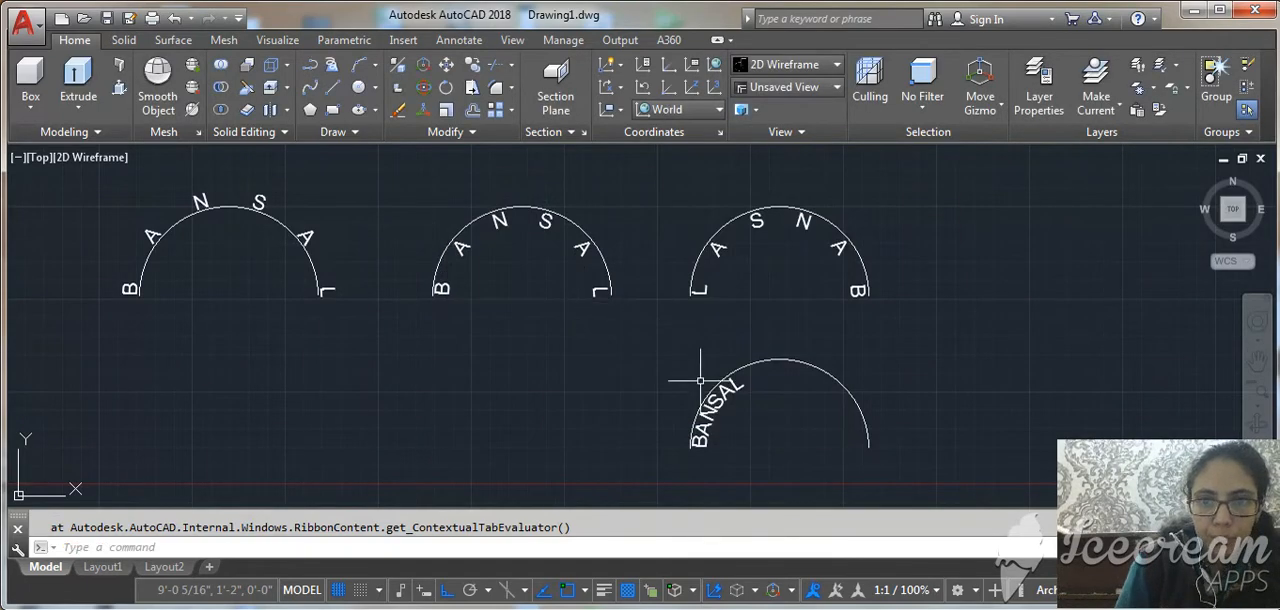
Copy the lower arc without its text horizontally to the left to make a fifth arc.
{"action": "left_click", "coordinate": [777, 359]}
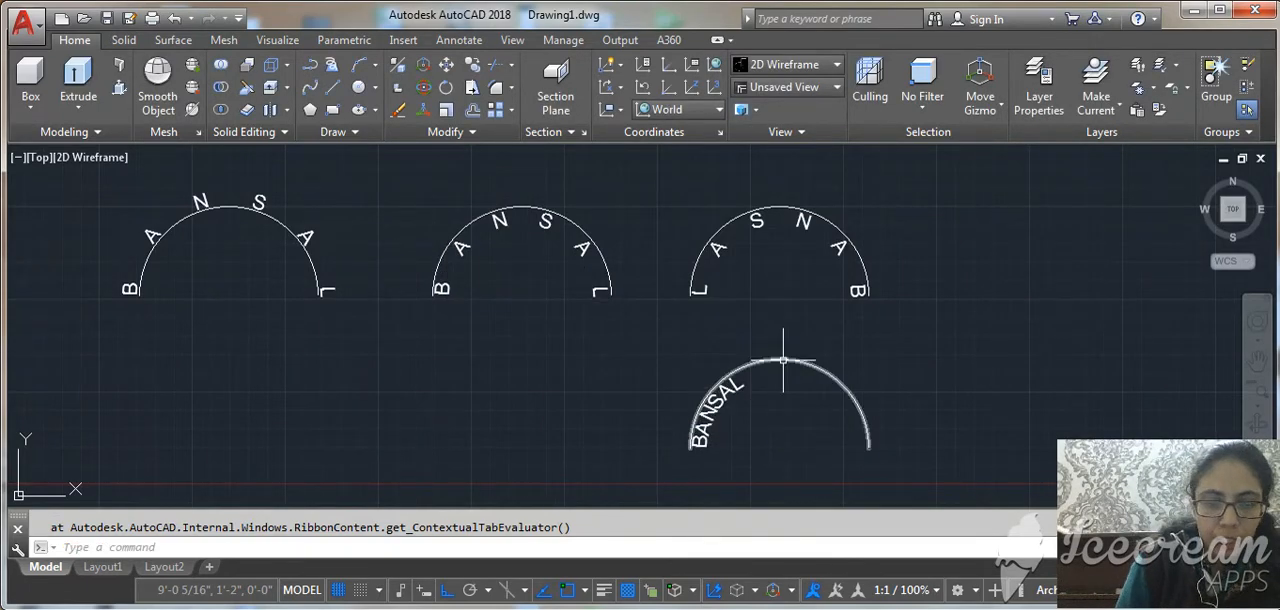
{"action": "mouse_move", "coordinate": [780, 360]}
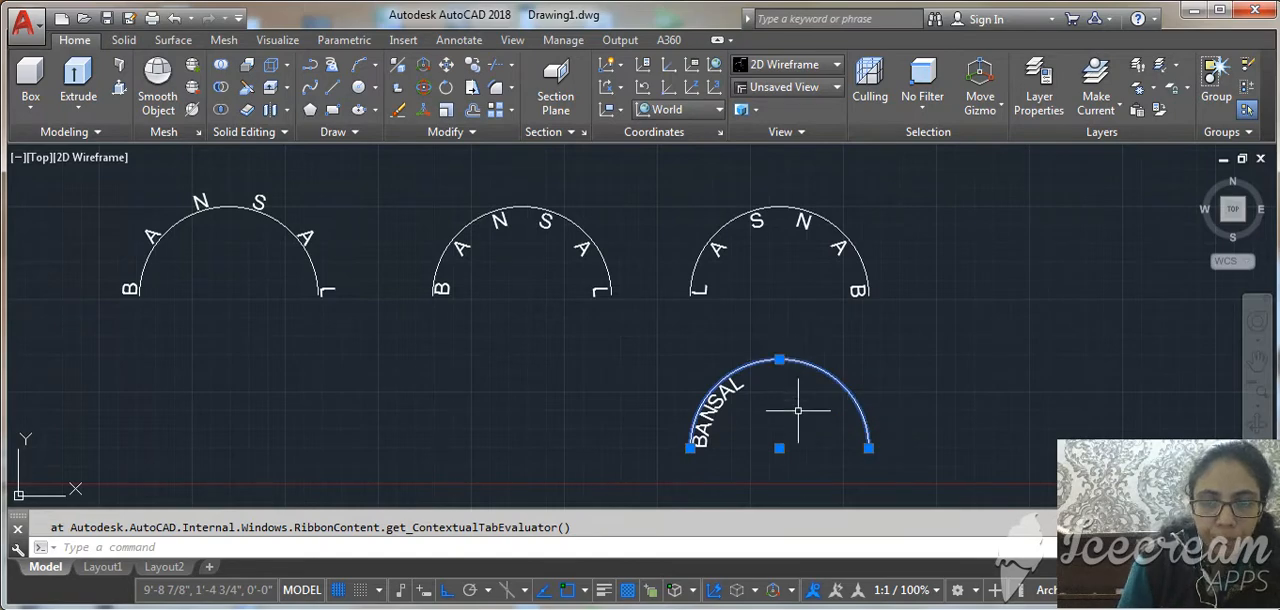
{"action": "left_click", "coordinate": [806, 400]}
{"action": "key", "text": "Escape"}
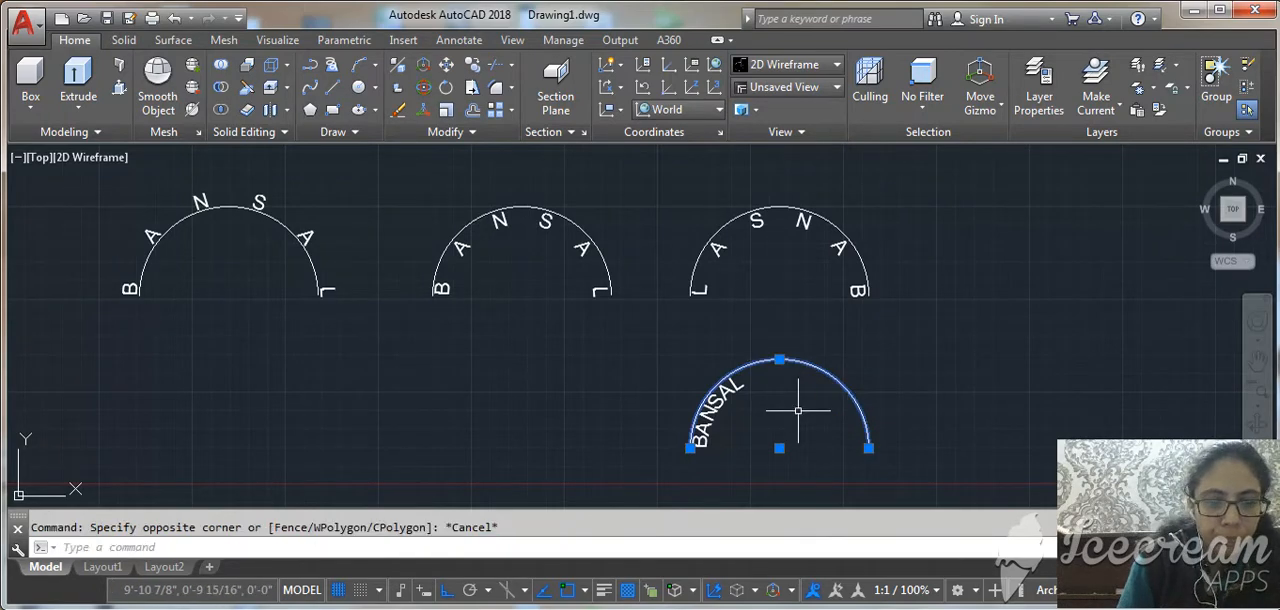
{"action": "type", "text": "co"}
{"action": "key", "text": "Return"}
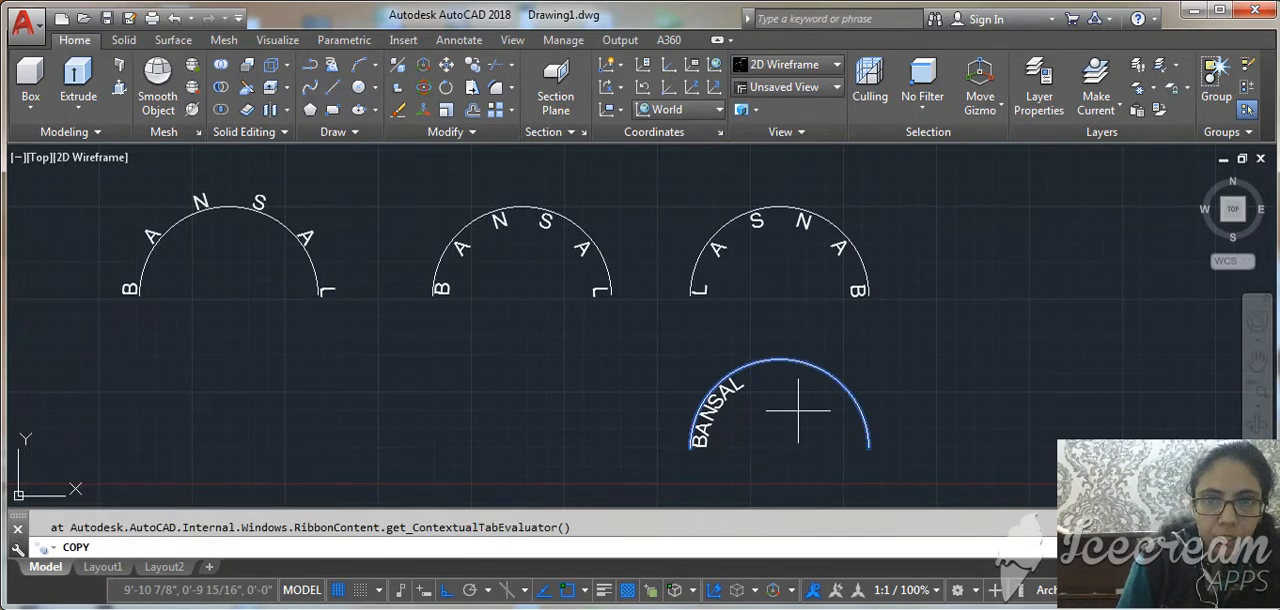
{"action": "left_click", "coordinate": [780, 440]}
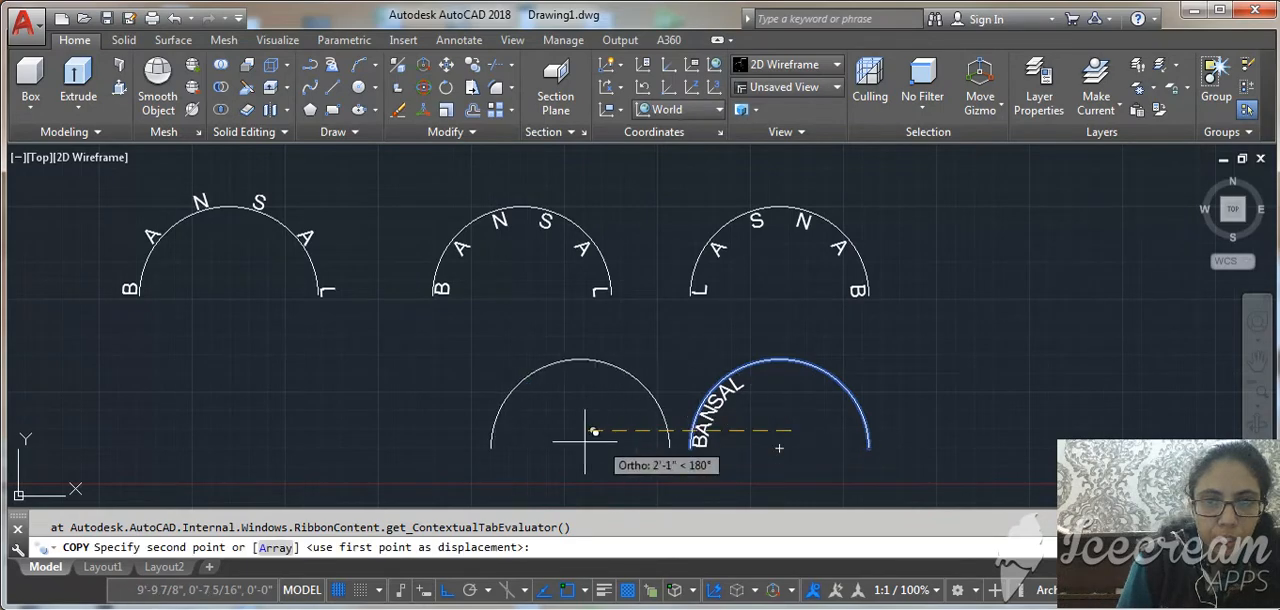
{"action": "left_click", "coordinate": [555, 447]}
{"action": "key", "text": "Return"}
Add the surname as arc-aligned text inside the fifth arc, aligned to the right.
{"action": "type", "text": "A"}
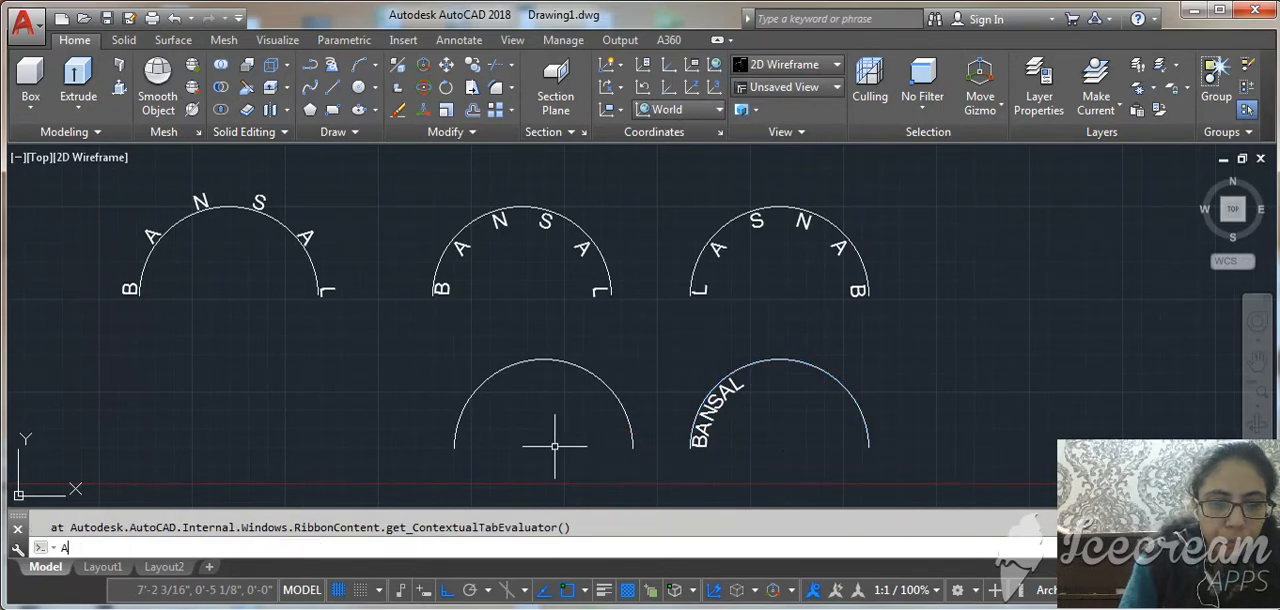
{"action": "type", "text": "RCTEXT"}
{"action": "key", "text": "Return"}
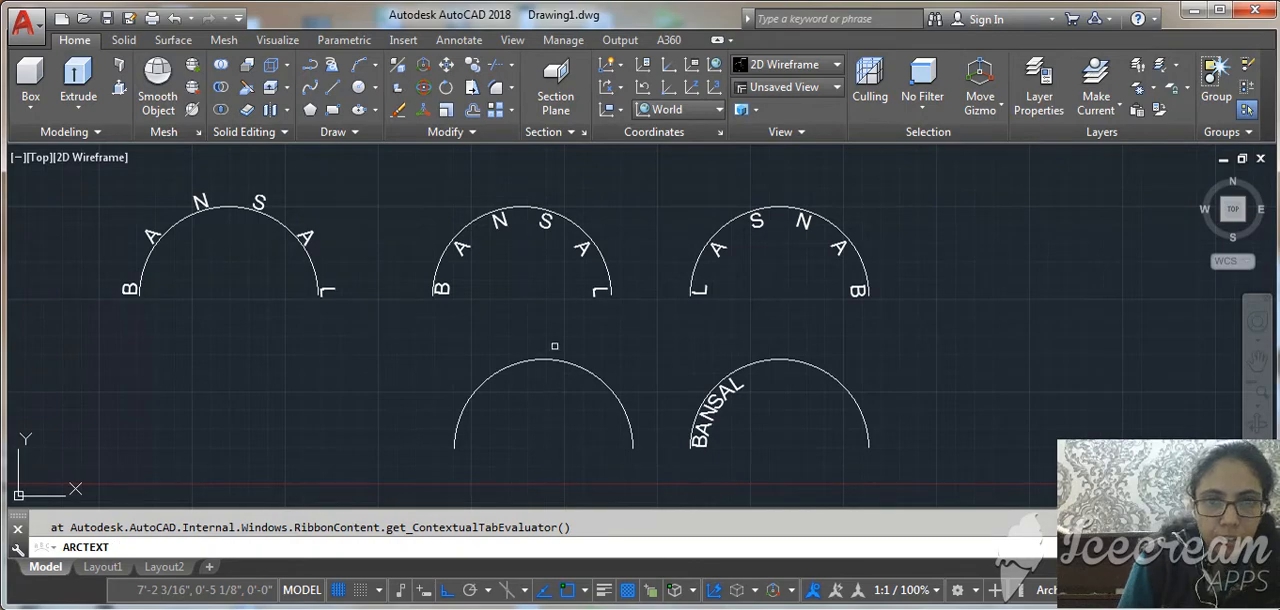
{"action": "left_click", "coordinate": [555, 358]}
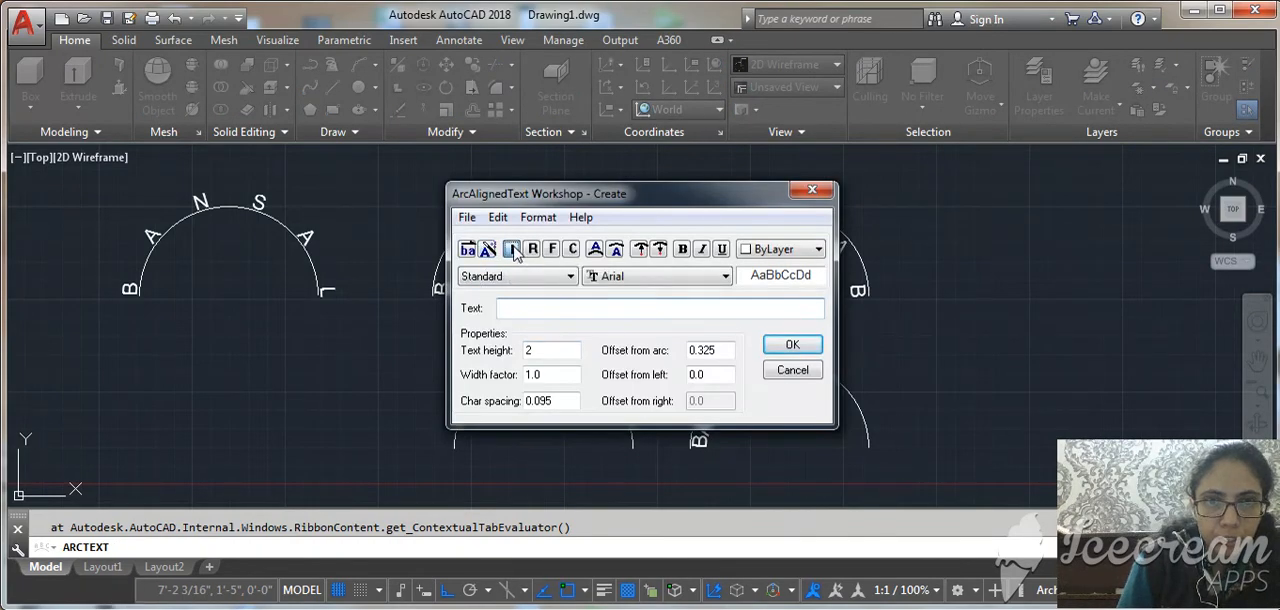
{"action": "left_click", "coordinate": [531, 252]}
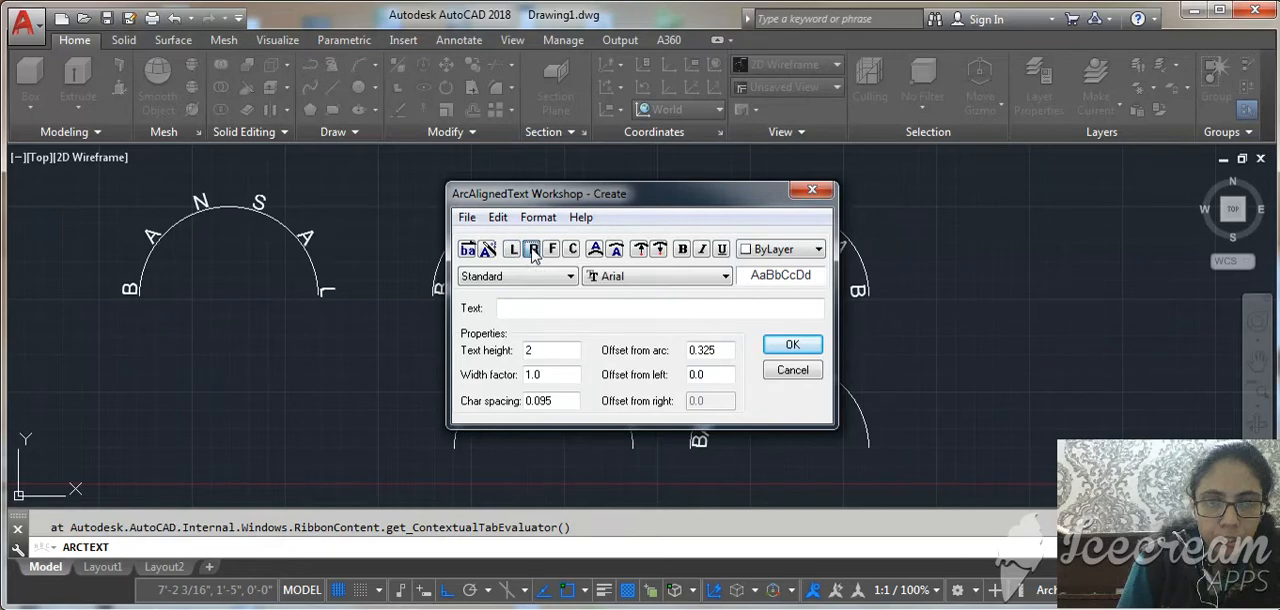
{"action": "left_click", "coordinate": [792, 346]}
{"action": "left_click", "coordinate": [667, 357]}
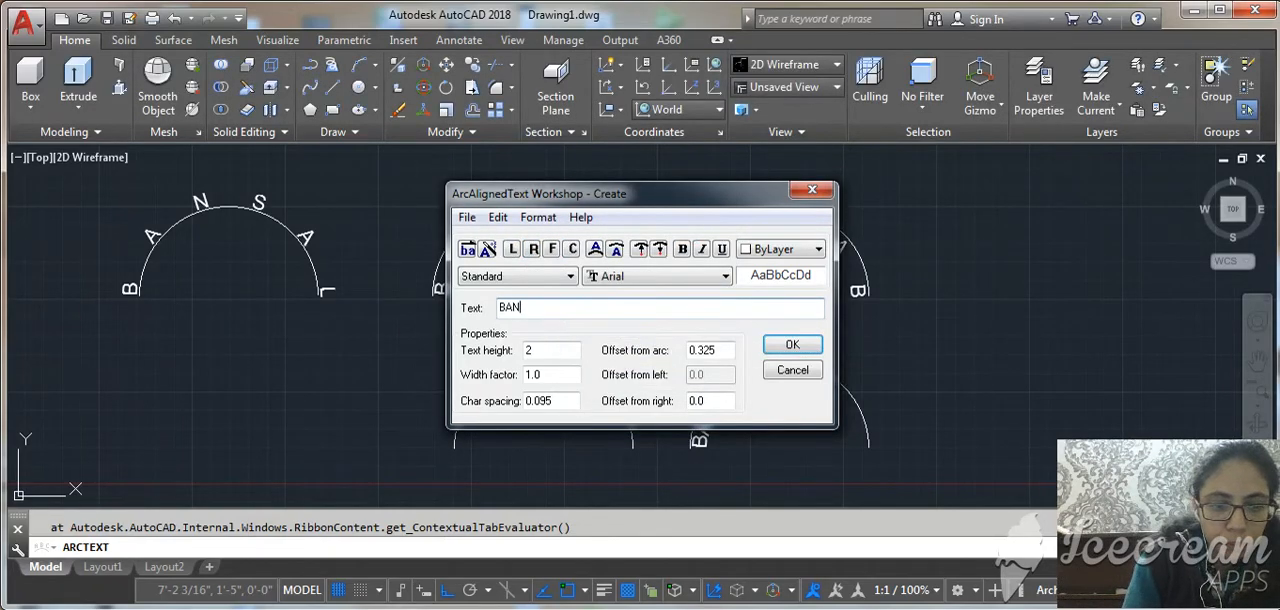
{"action": "key", "text": "Return"}
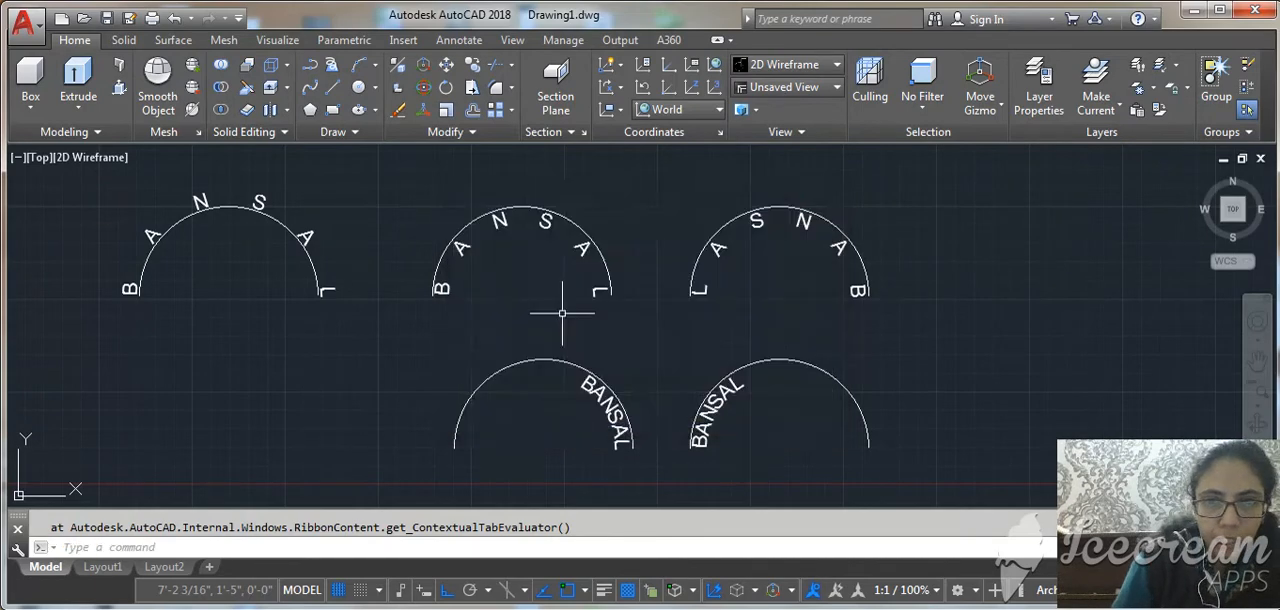
Copy the fifth arc without its text to the left, below the first arc, as a sixth arc.
{"action": "left_click", "coordinate": [491, 373]}
{"action": "type", "text": "co"}
{"action": "key", "text": "Return"}
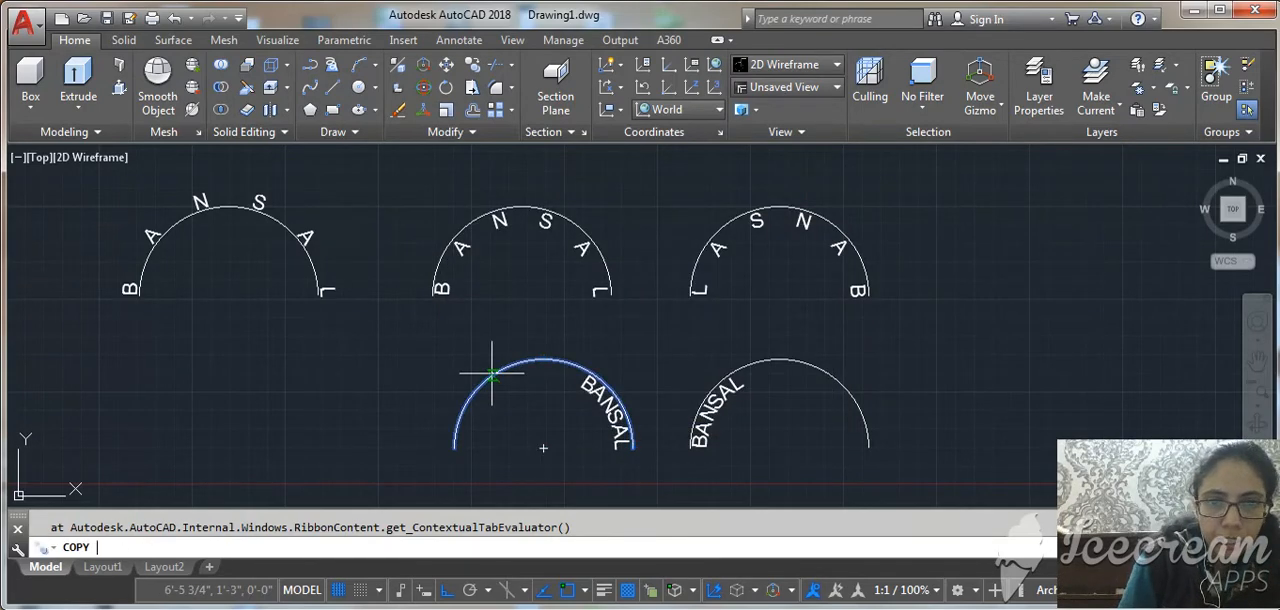
{"action": "left_click", "coordinate": [563, 428]}
{"action": "left_click", "coordinate": [264, 454]}
{"action": "key", "text": "Return"}
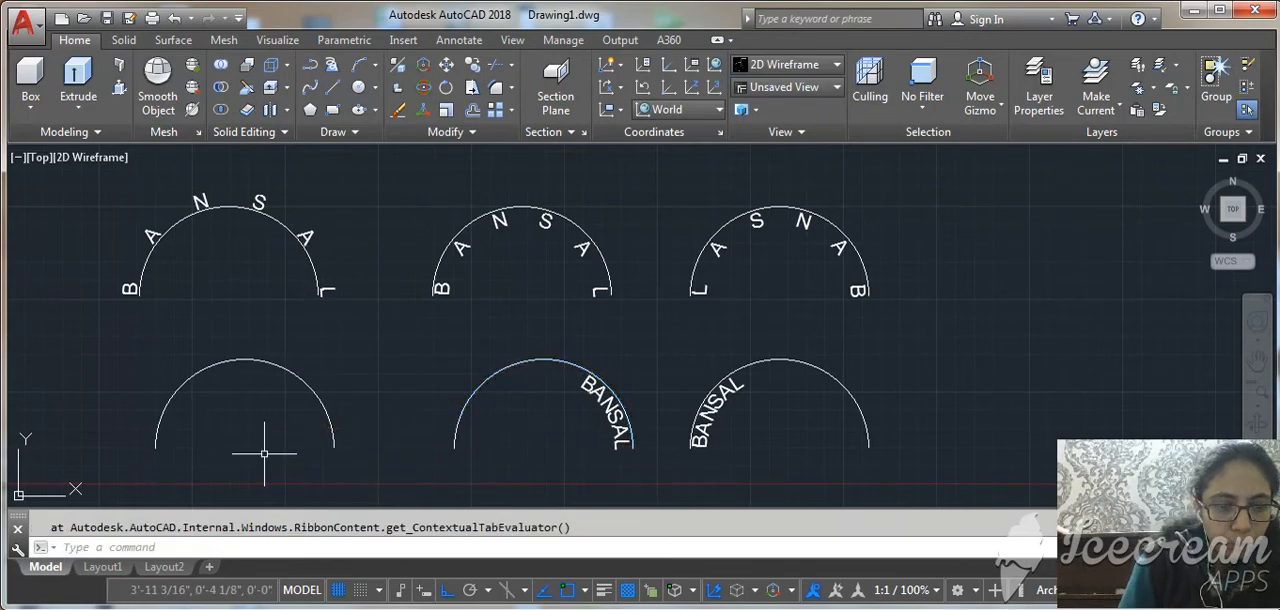
Add the surname as underlined arc-aligned text on the convex side of the sixth arc, centred along the arc.
{"action": "type", "text": "ARCTEXT"}
{"action": "key", "text": "Return"}
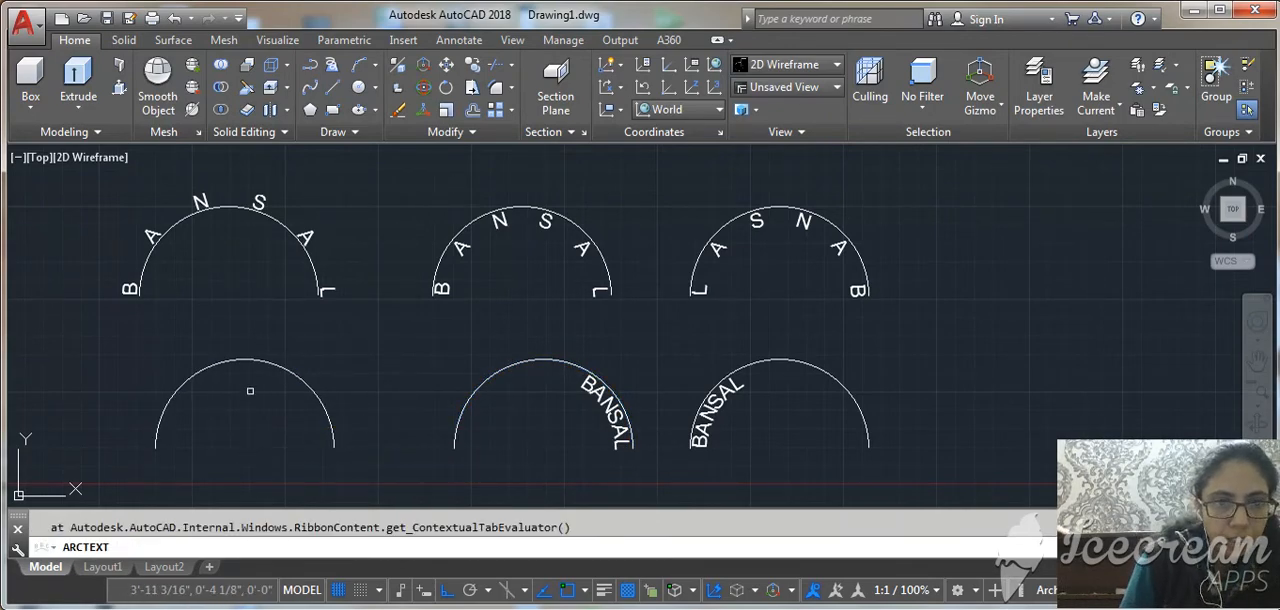
{"action": "left_click", "coordinate": [249, 357]}
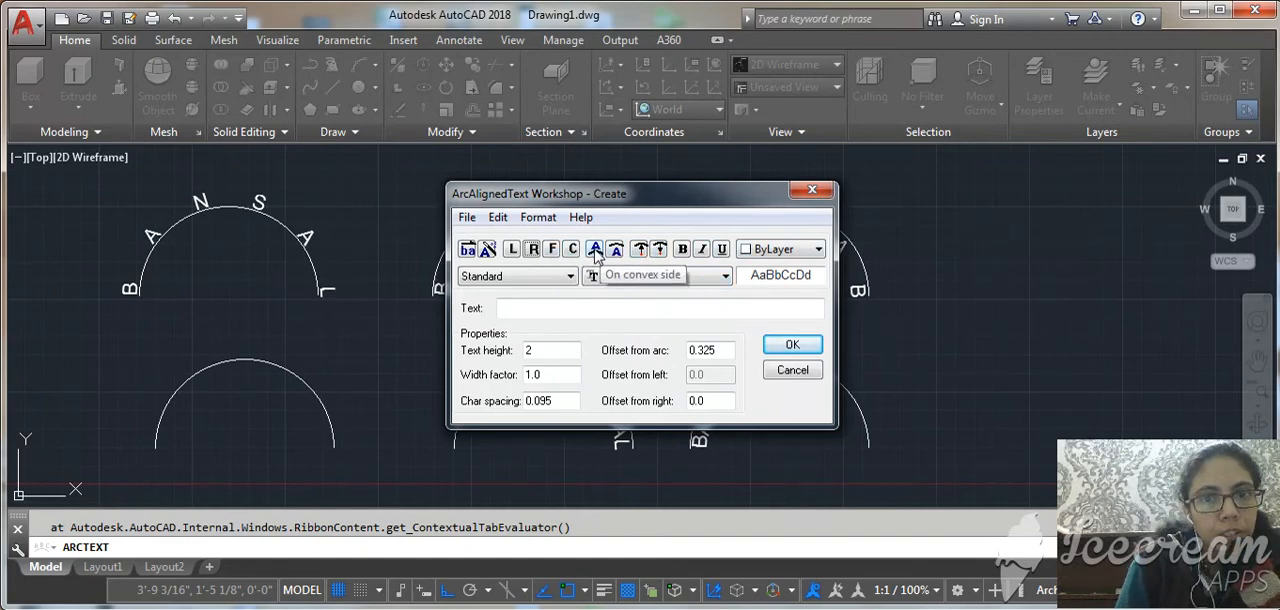
{"action": "left_click", "coordinate": [574, 250]}
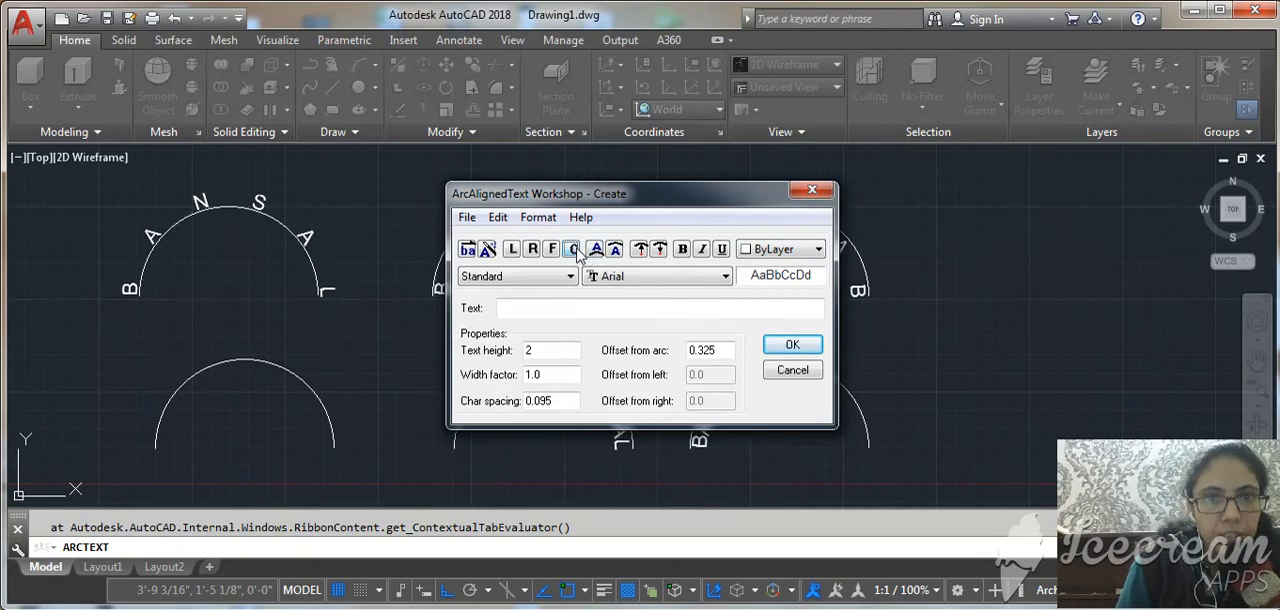
{"action": "left_click", "coordinate": [722, 252]}
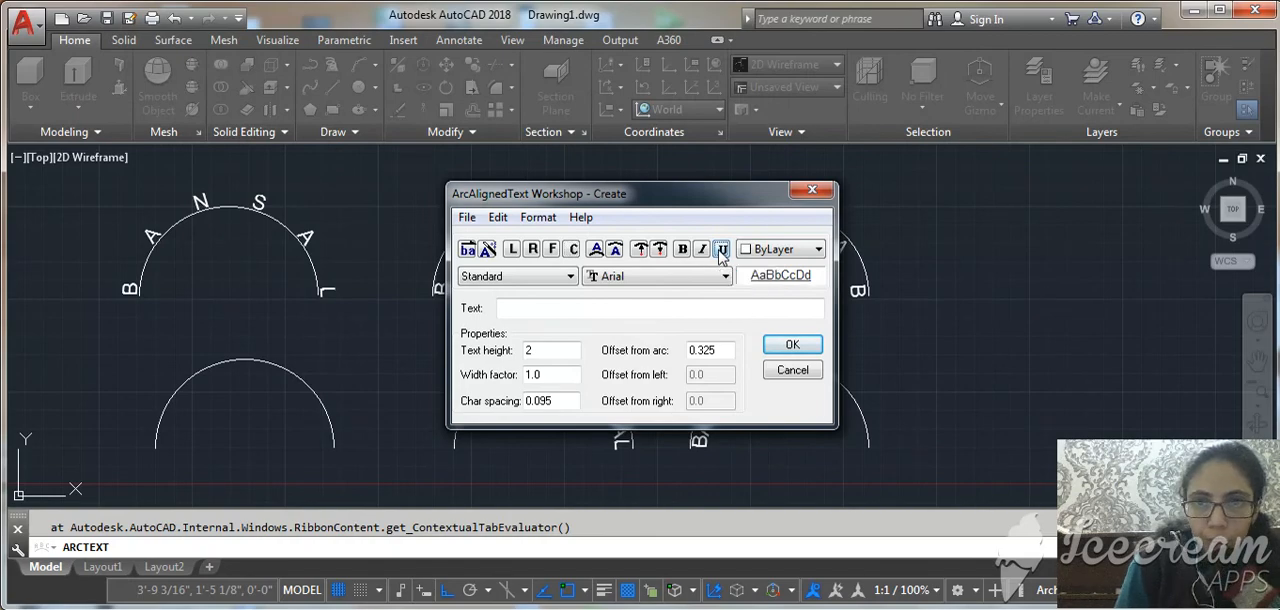
{"action": "left_click", "coordinate": [600, 314]}
{"action": "type", "text": "BANSAL"}
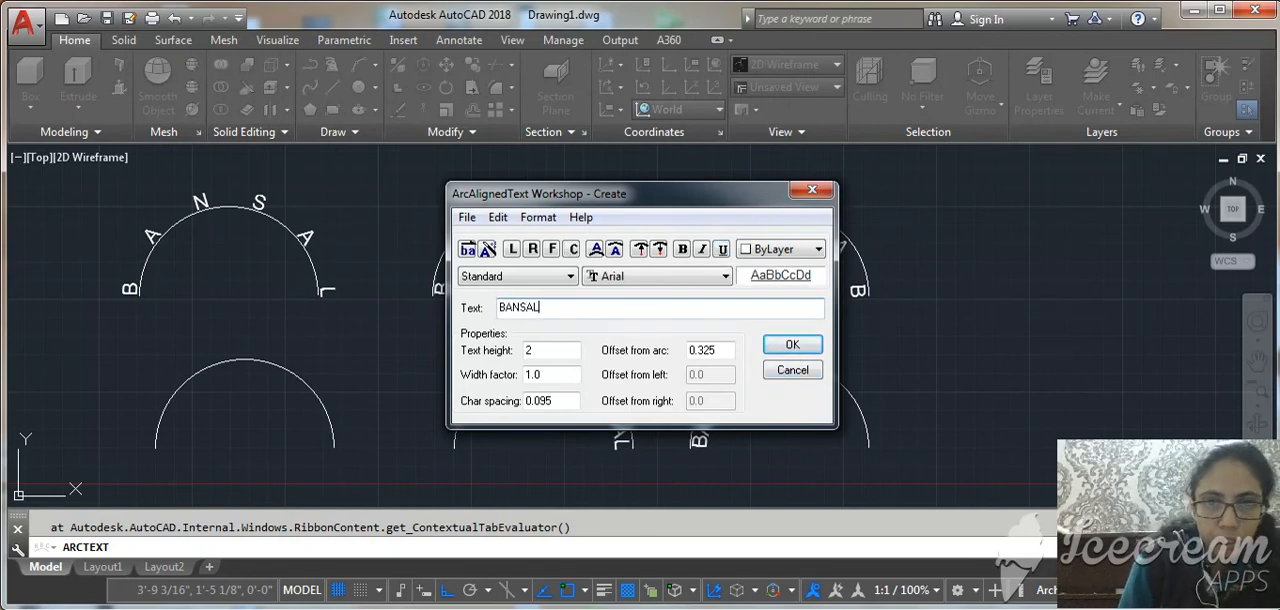
{"action": "left_click", "coordinate": [792, 344]}
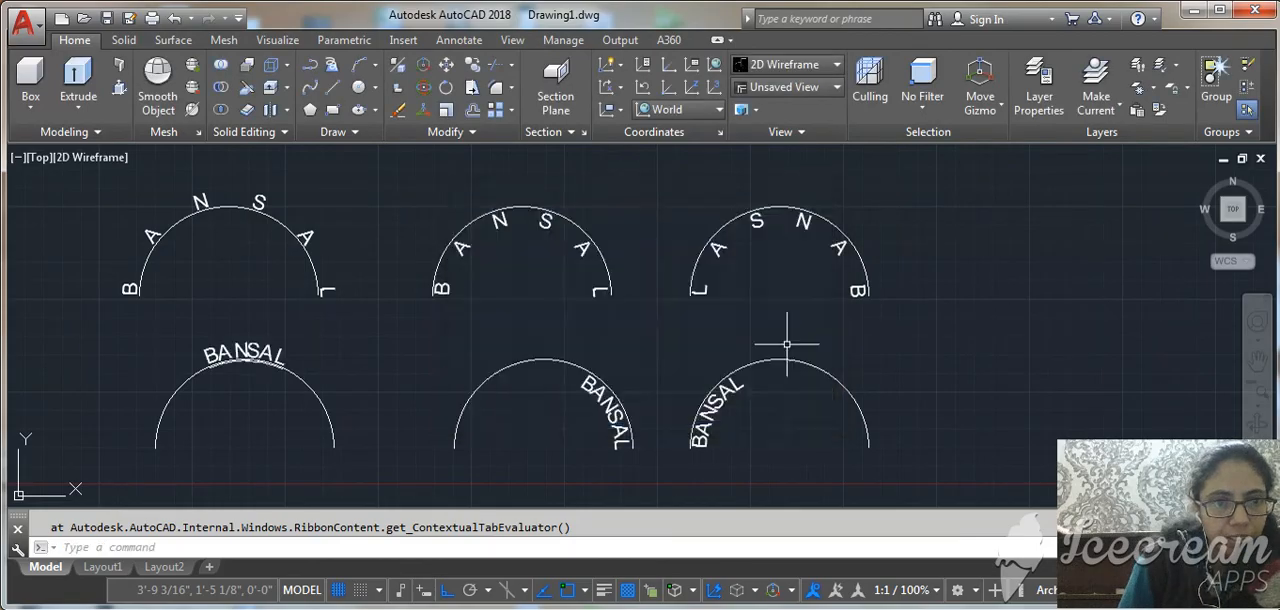